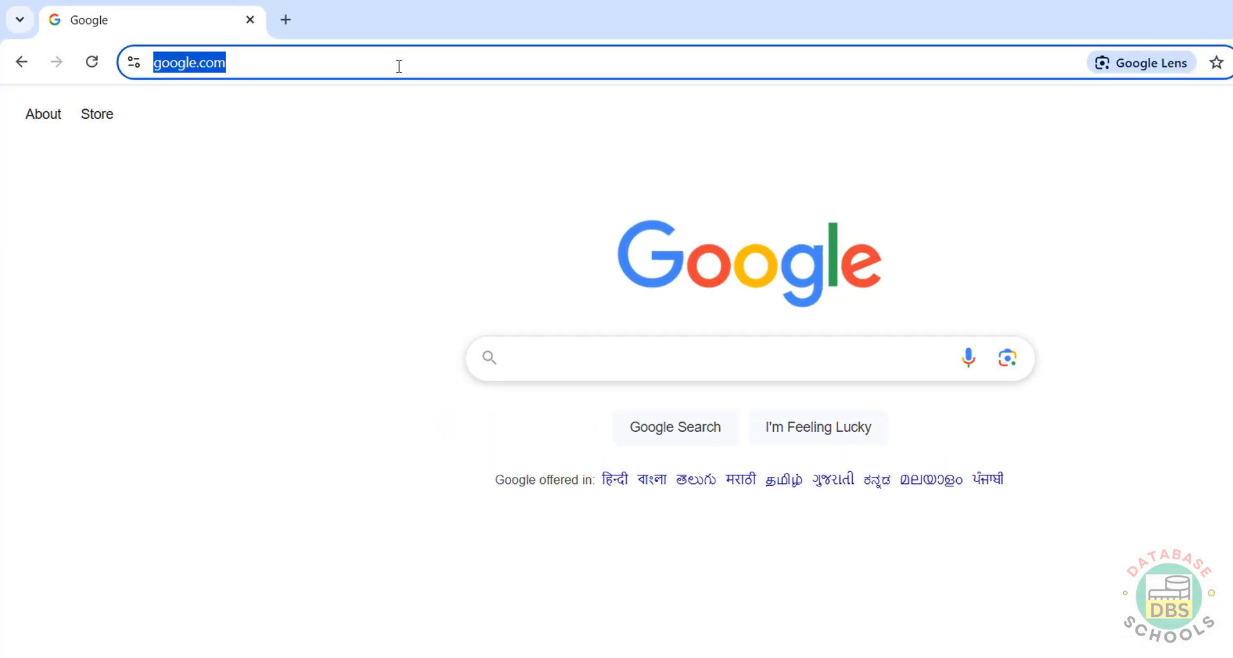
Load zorin.com in Chrome and go to its Zorin OS download page.
text(zoring)
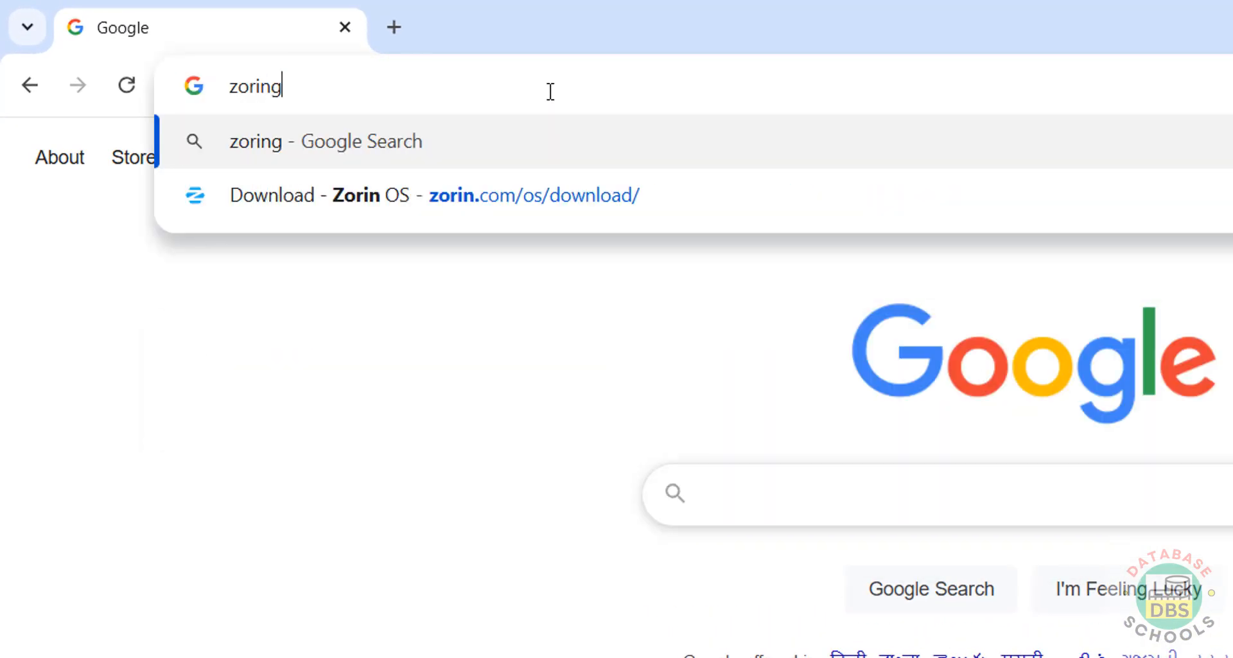
key(BackSpace)
text(.com)
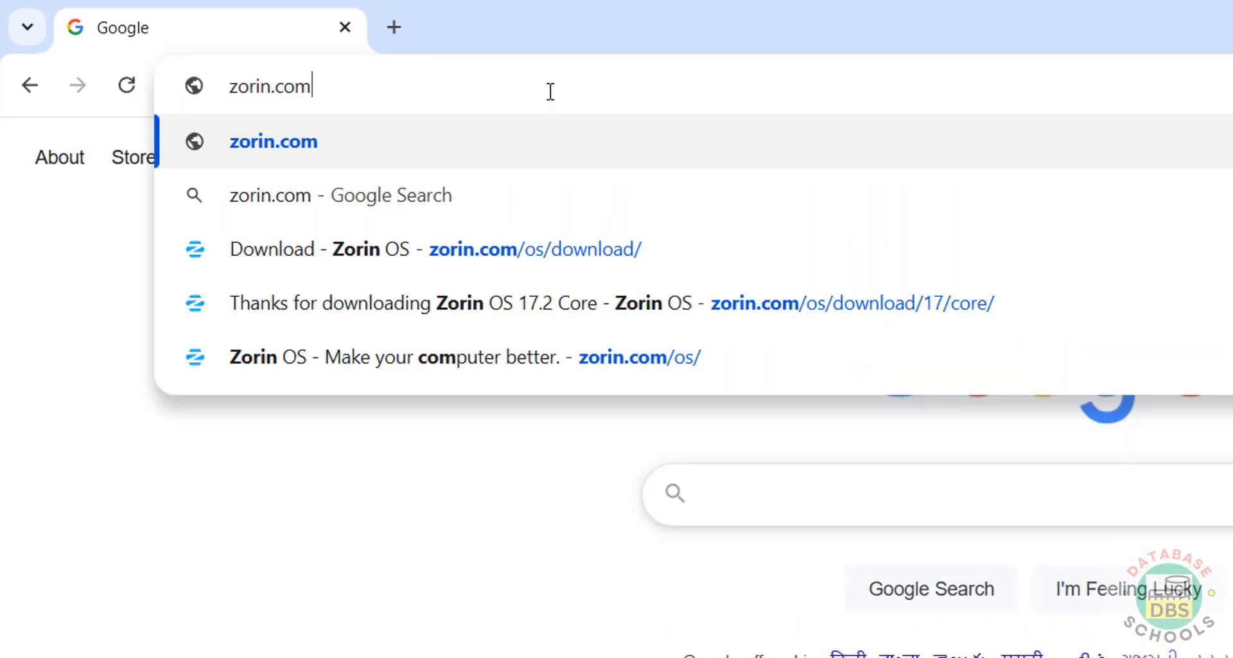
key(Return)
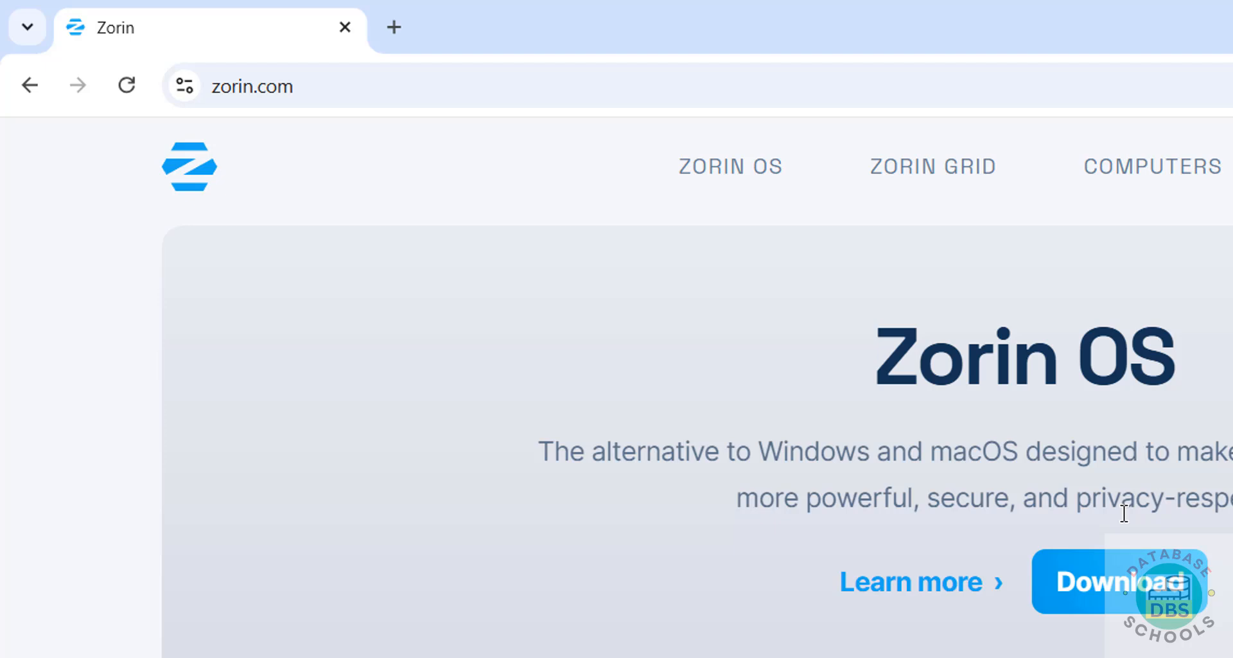
click(1129, 578)
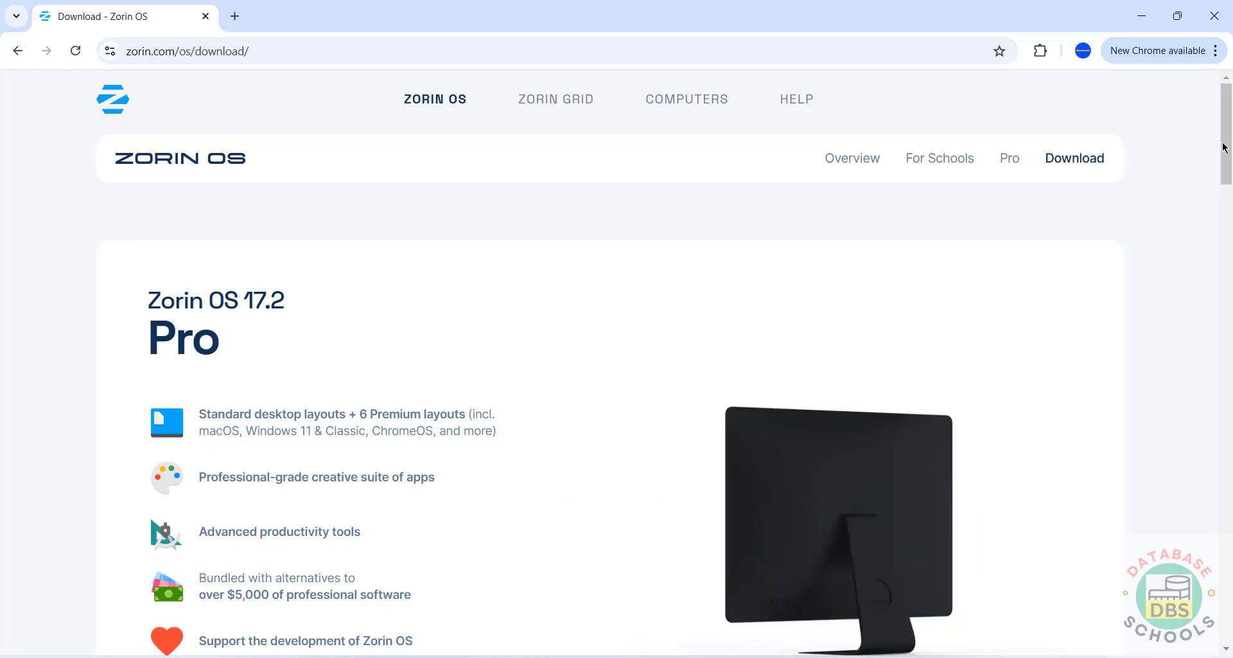
Scroll to the Core edition and start its free download, skipping the newsletter signup.
drag(1227, 151, 1171, 292)
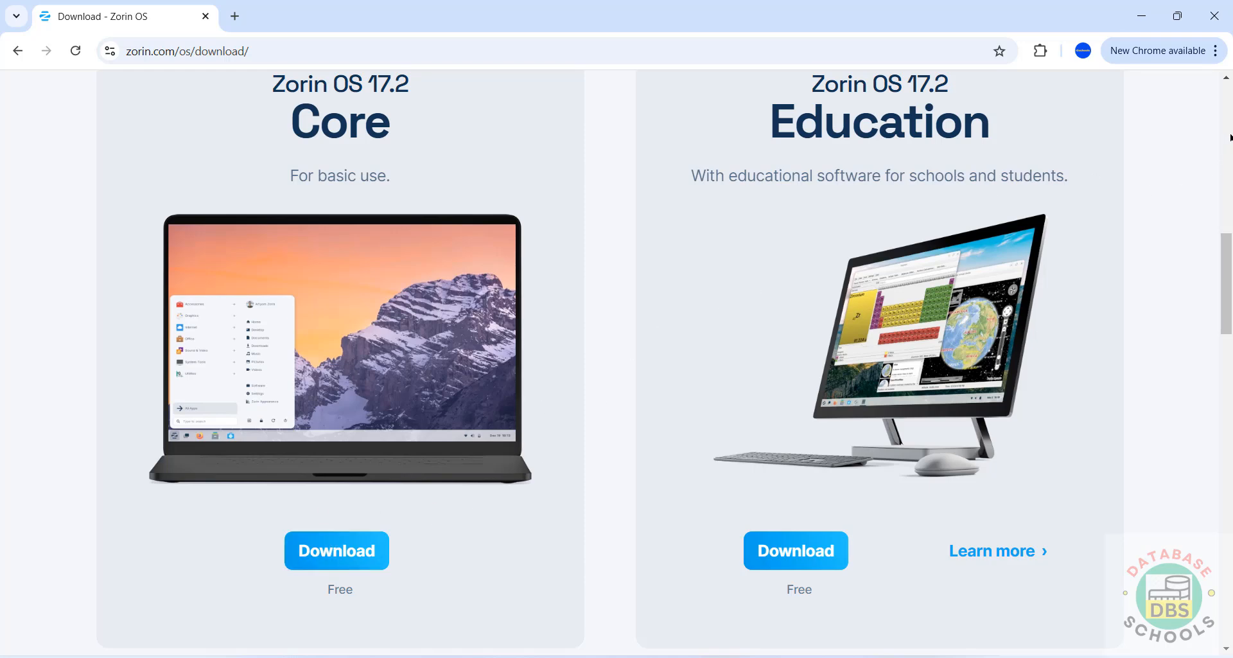
scroll(1230, 137, up, 15)
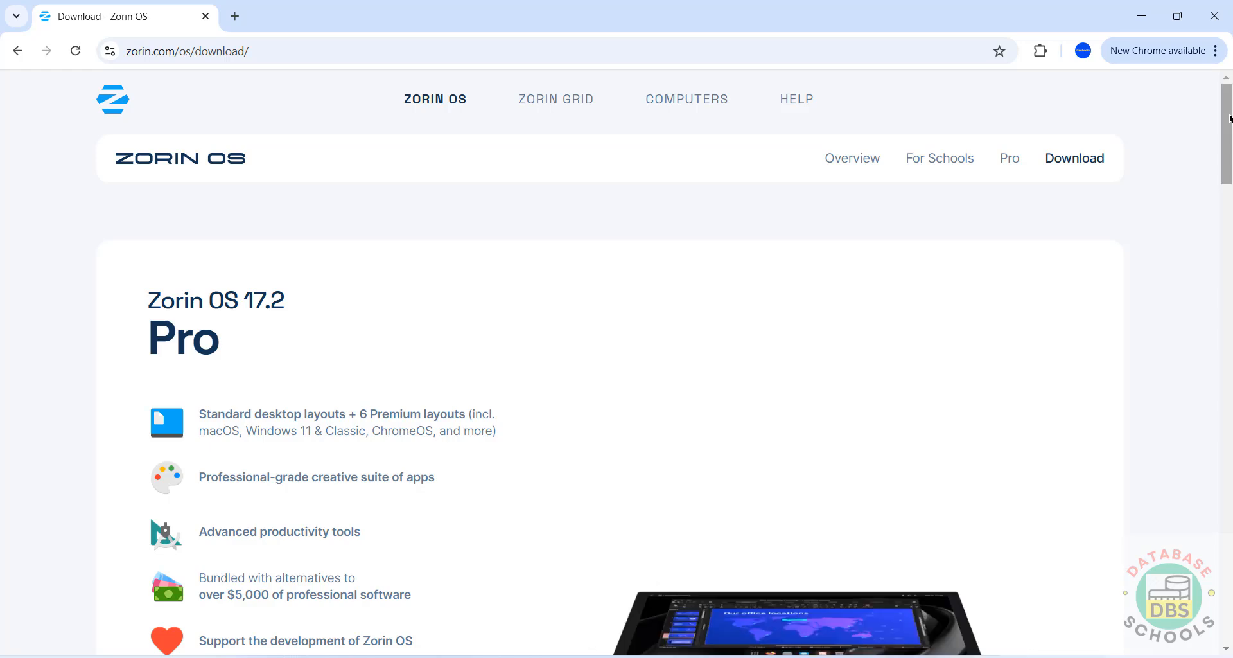
drag(1230, 118, 1192, 253)
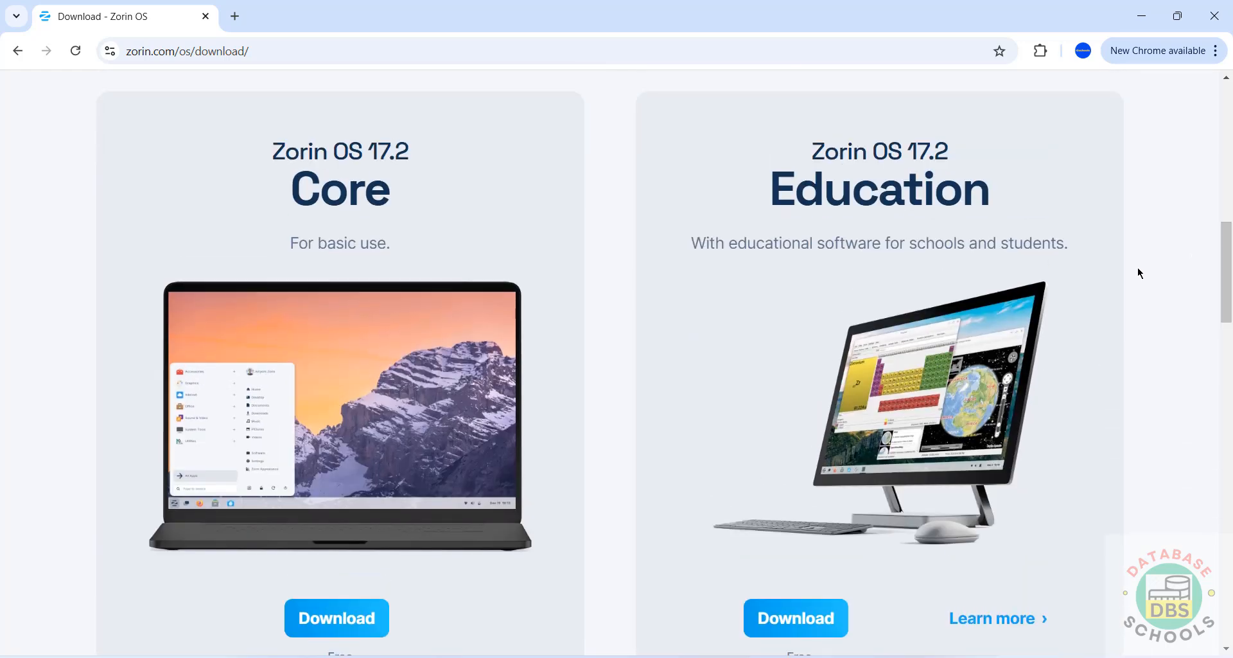
click(311, 623)
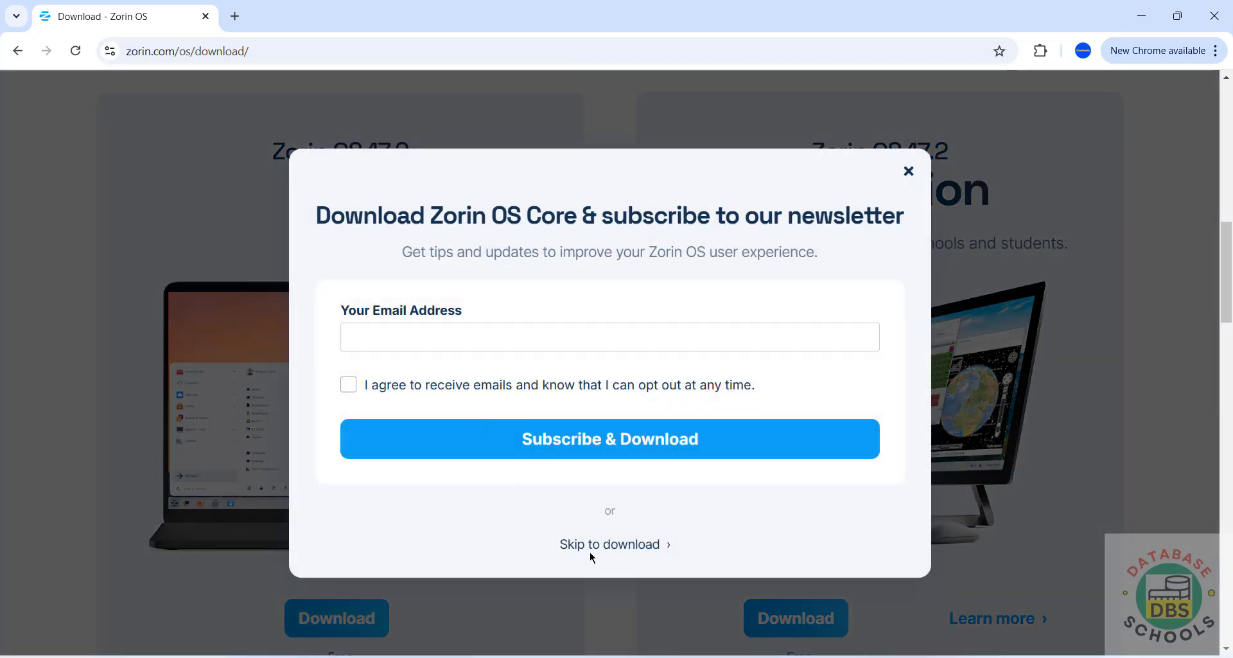
double_click(594, 545)
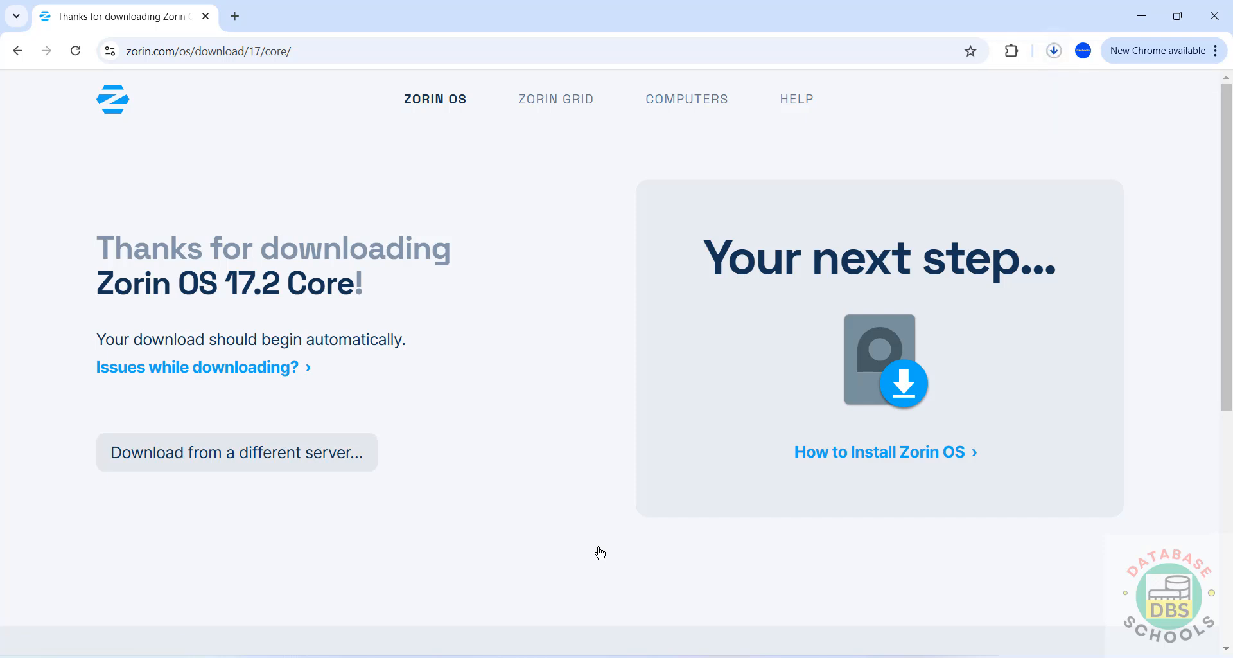
Cancel the duplicate Zorin ISO download, remove it from history, then search Windows for 'virtua'.
key(ctrl+j)
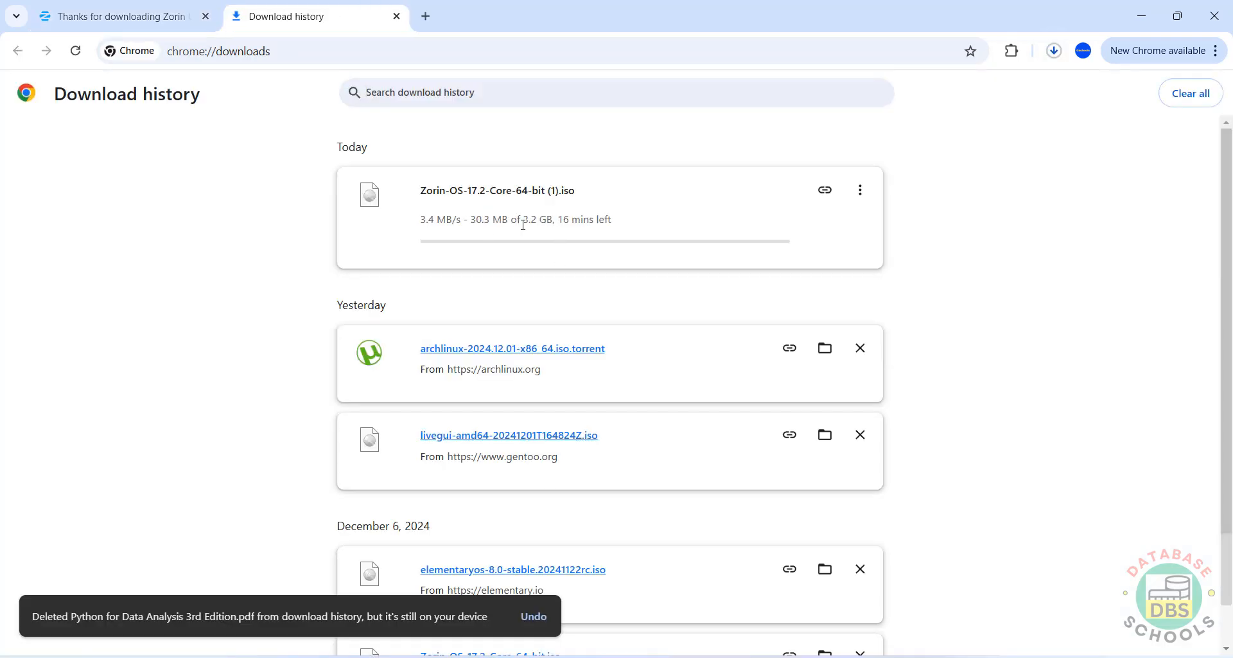
click(860, 191)
click(828, 228)
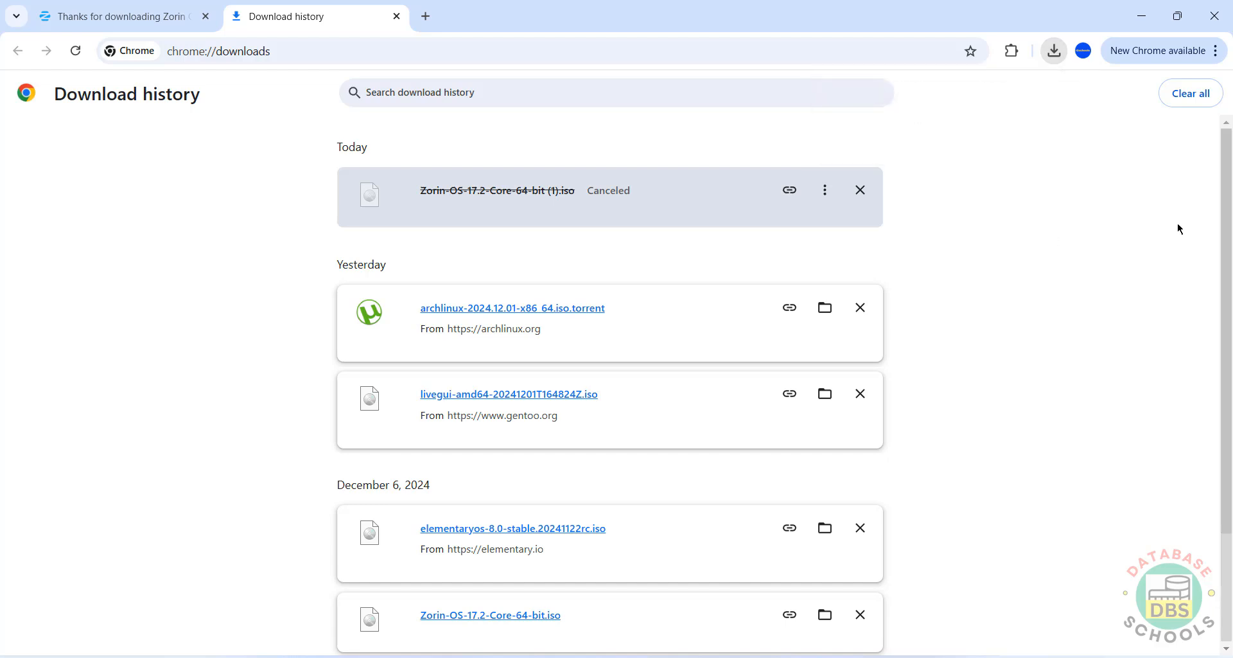
click(860, 190)
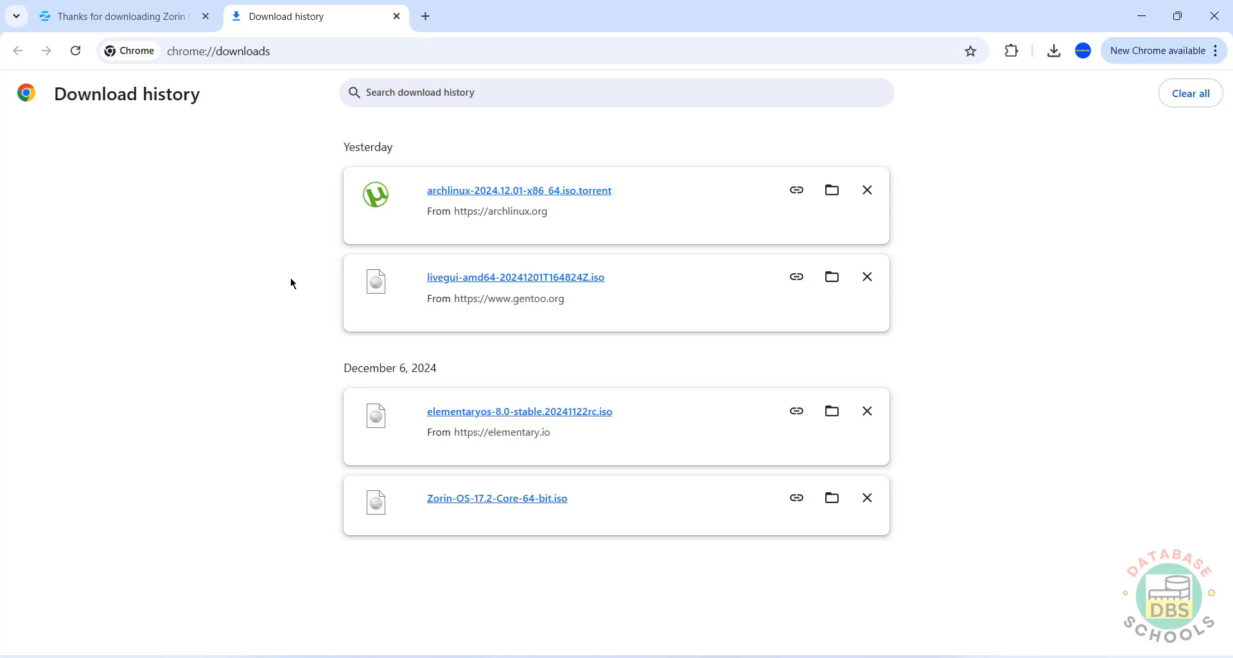
key(super)
text(virtua)
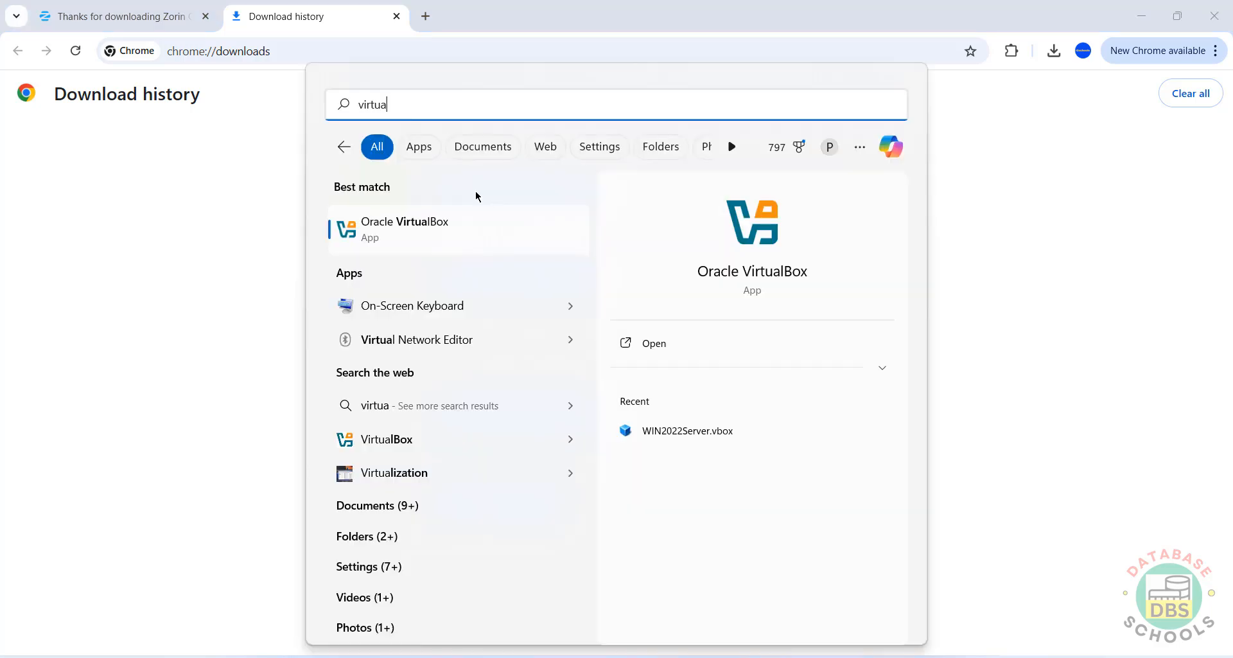
Launch Oracle VirtualBox from the search results and view its Machine menu.
click(390, 235)
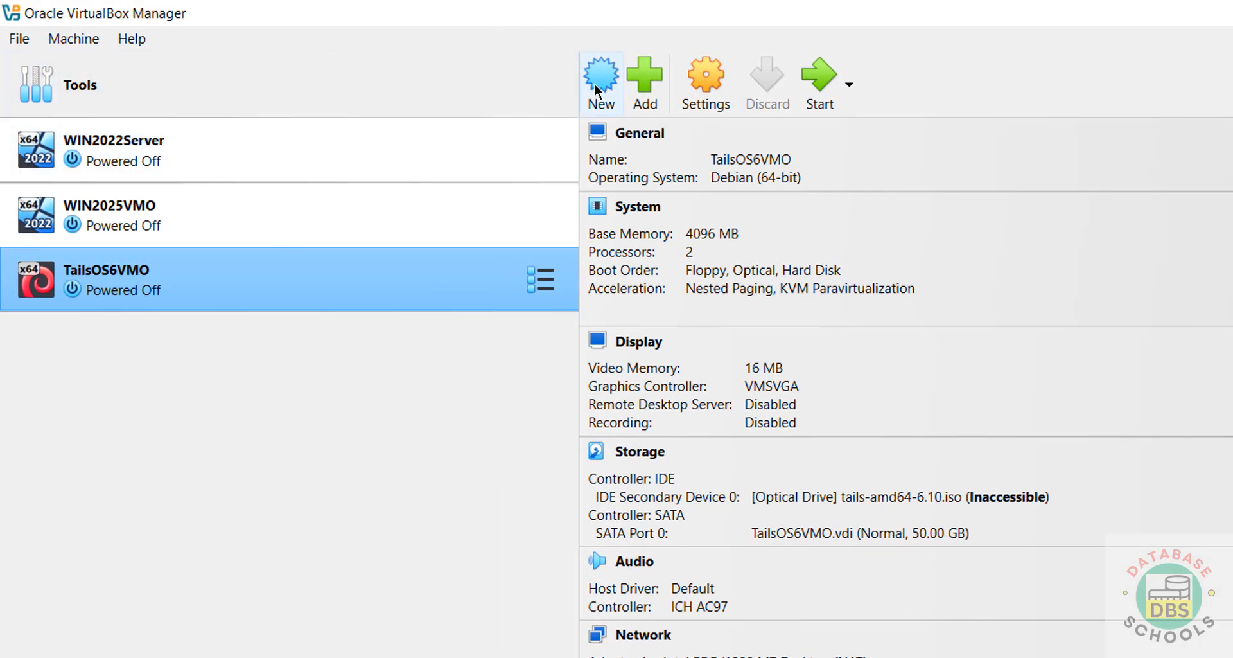
click(94, 46)
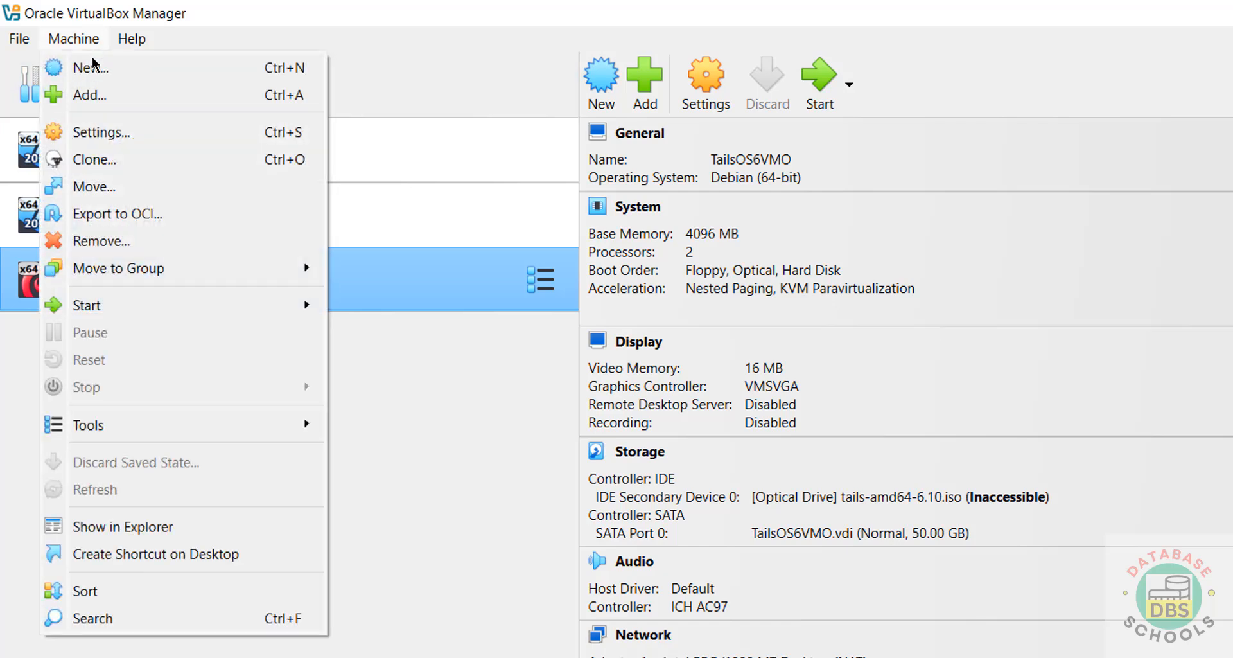
Begin a new VM named ZorinOS172VMO, stored in a new folder under H:\VMS.
click(602, 80)
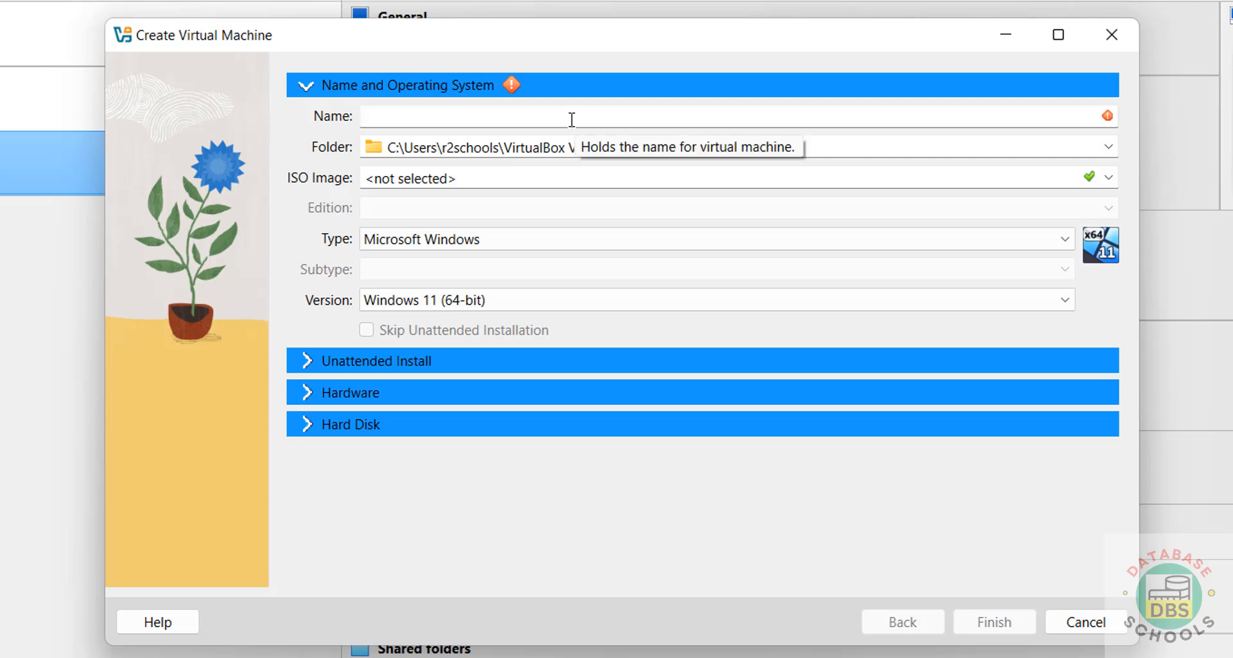
text(zaoti)
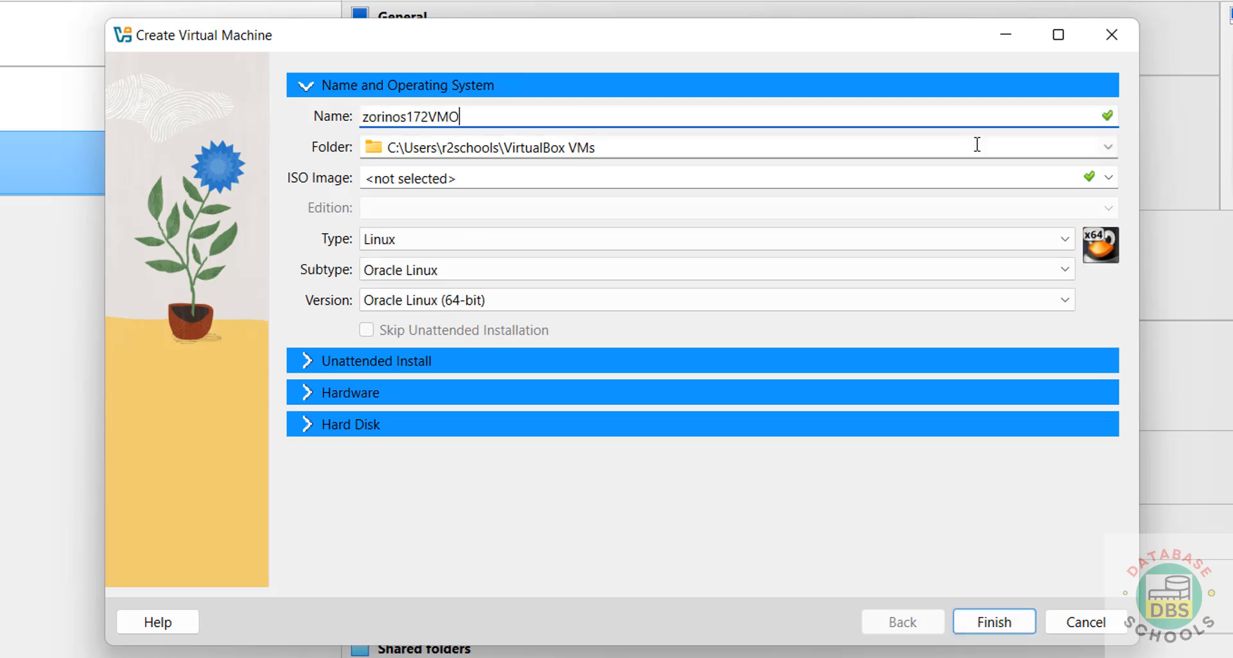
click(1109, 147)
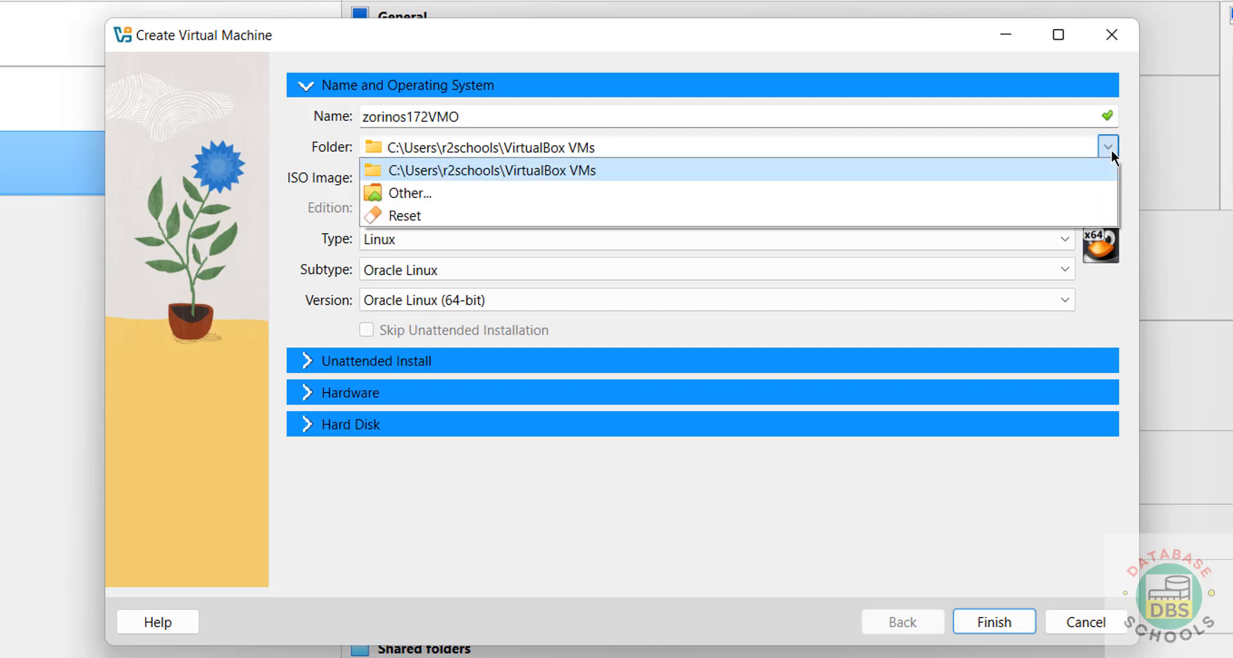
click(693, 192)
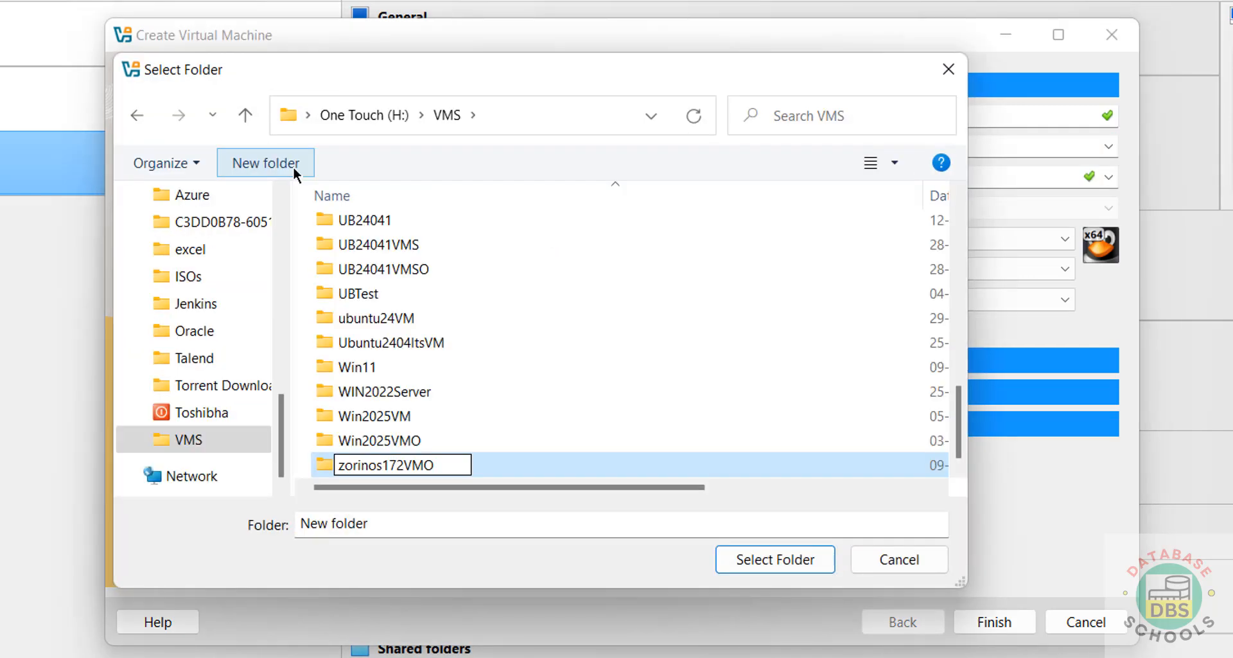
key(Return)
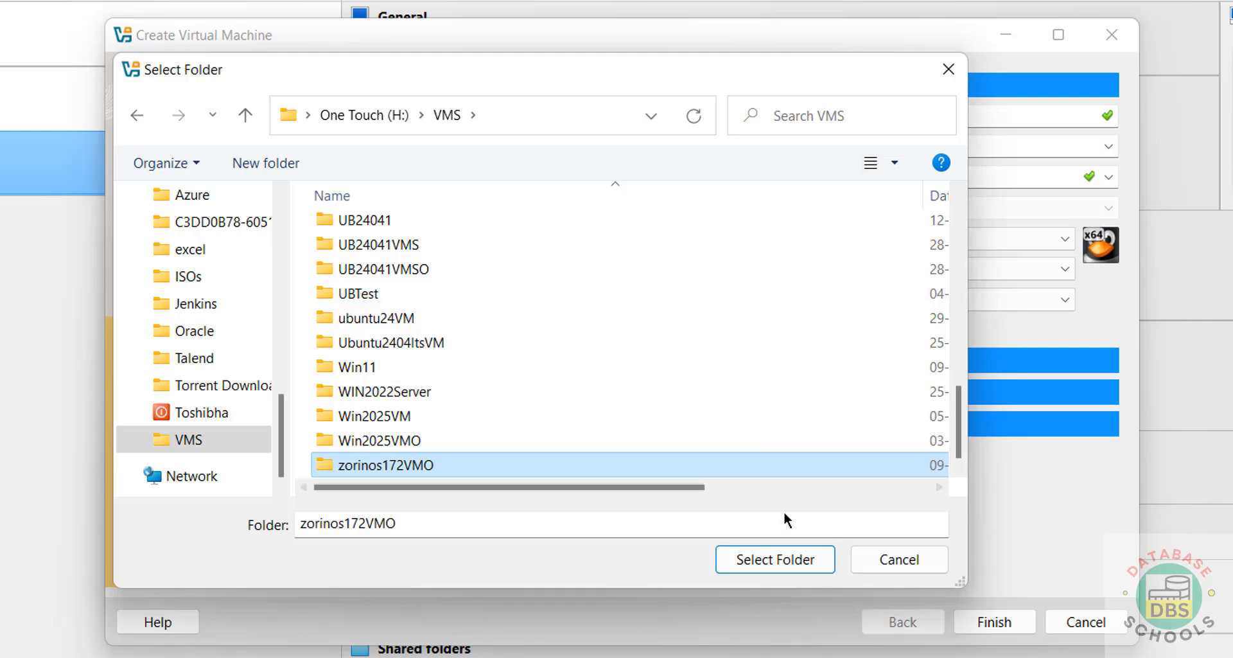
click(767, 565)
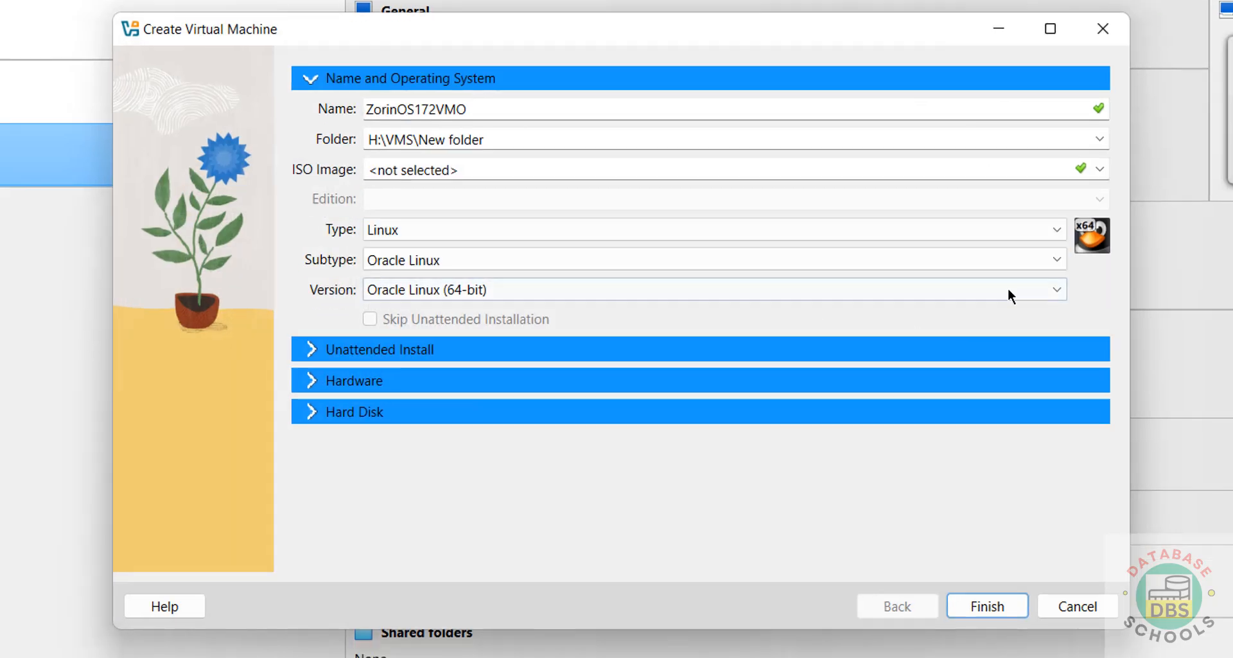
Attach Zorin-OS-17.2-Core-64-bit.iso from Downloads as the install image, detected as Ubuntu (64-bit).
click(1100, 169)
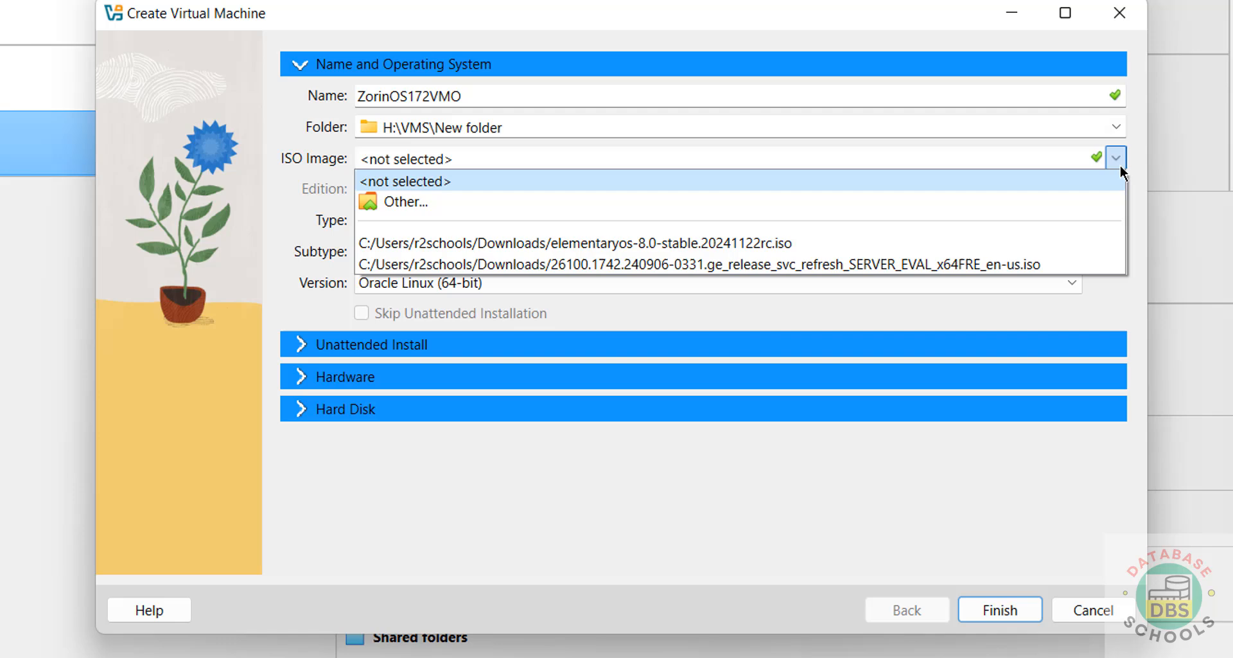
click(542, 201)
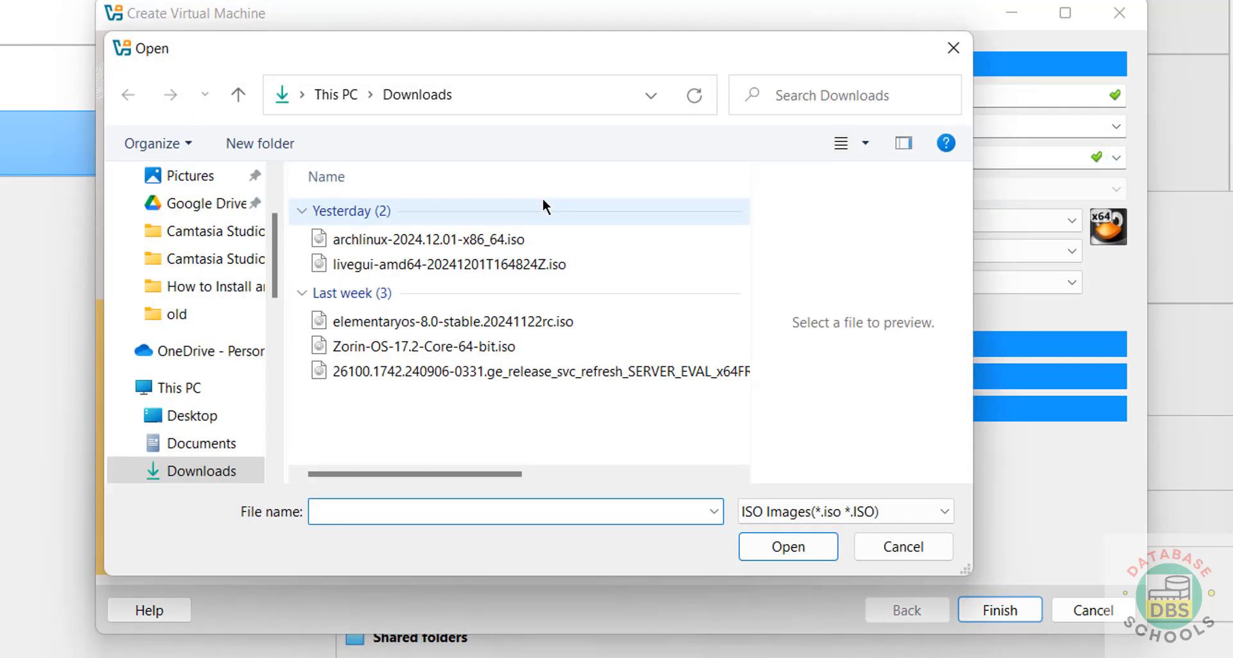
click(399, 350)
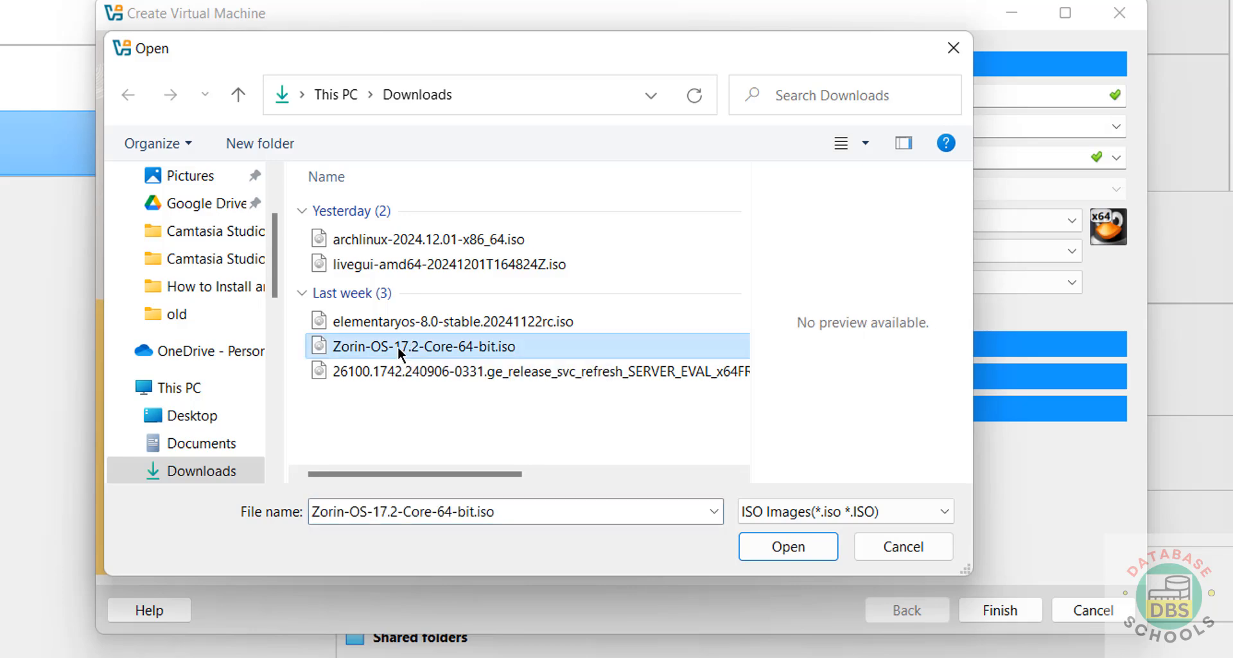
click(797, 551)
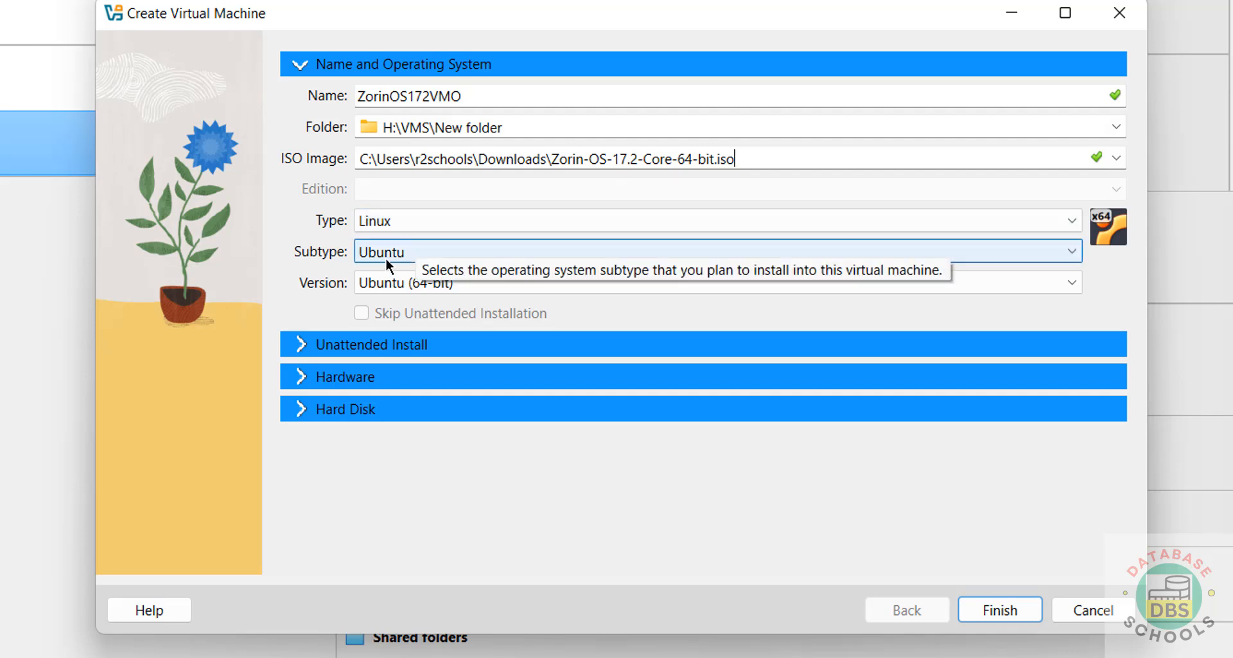
Set 4096 MB memory and 2 processors, then select the hard disk size for replacement.
click(301, 386)
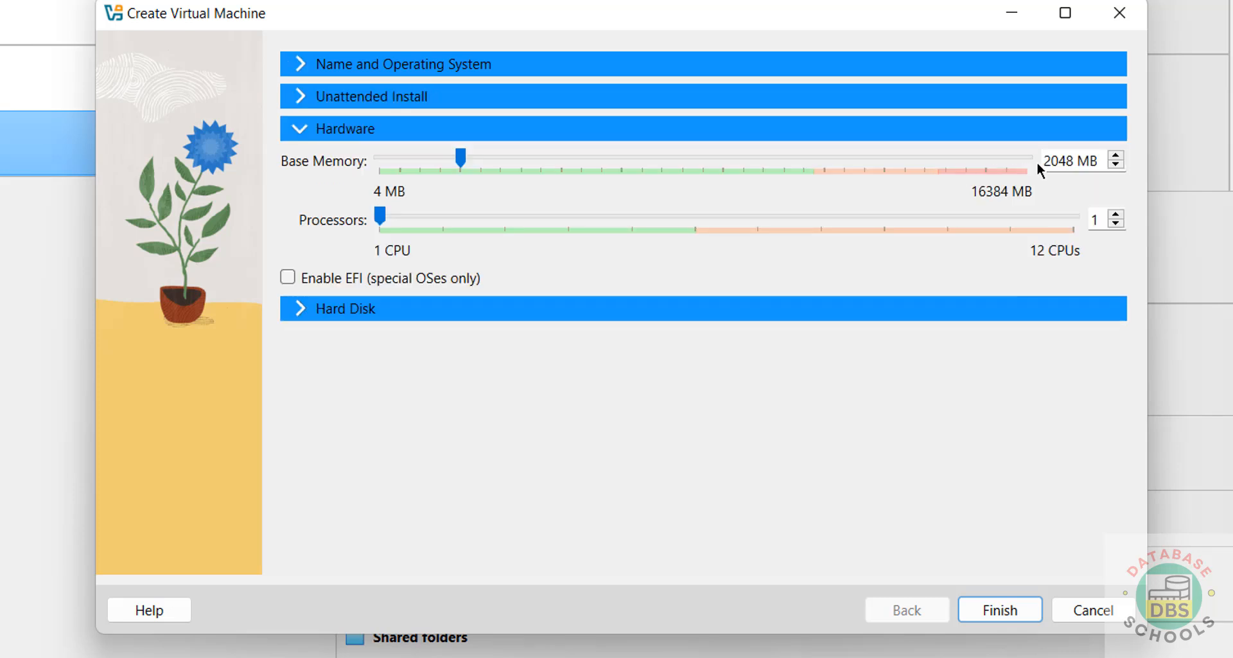
double_click(1042, 160)
text(4096)
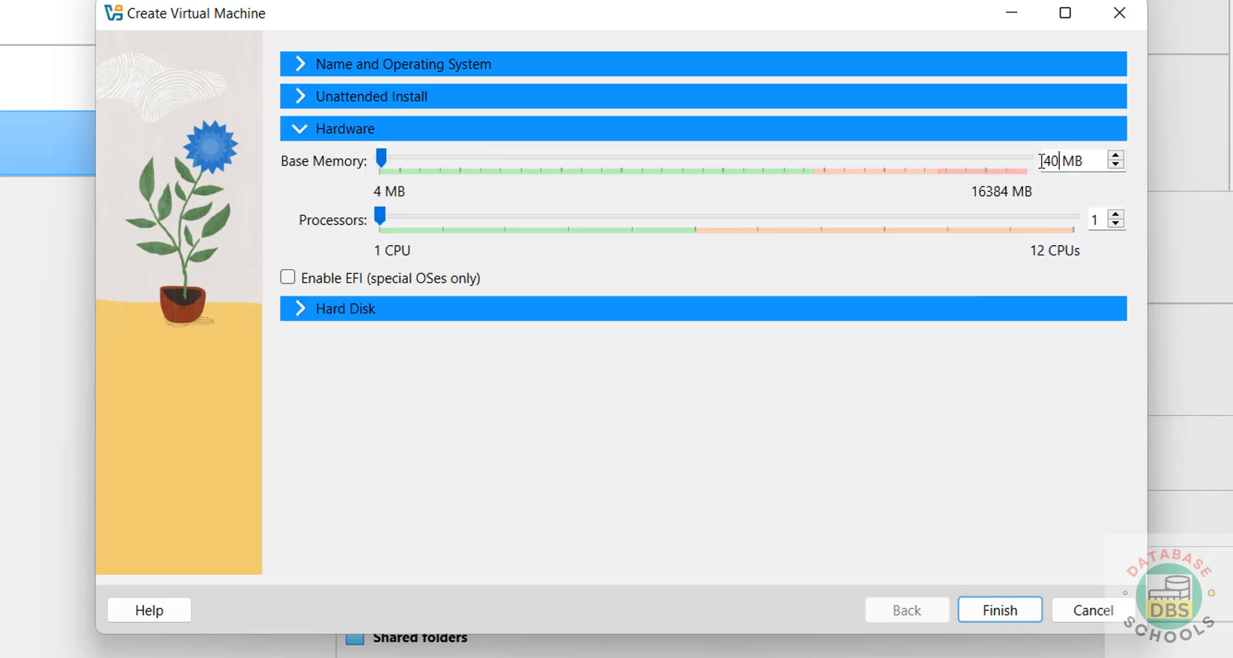
key(Tab)
text(2)
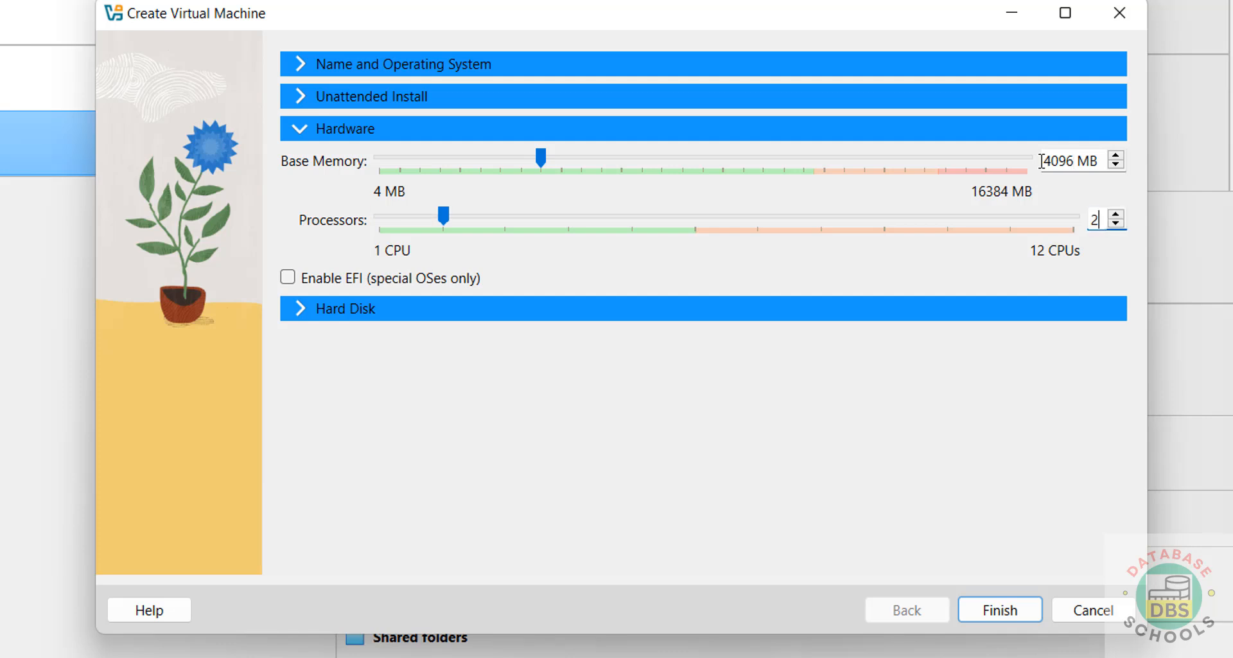
click(628, 311)
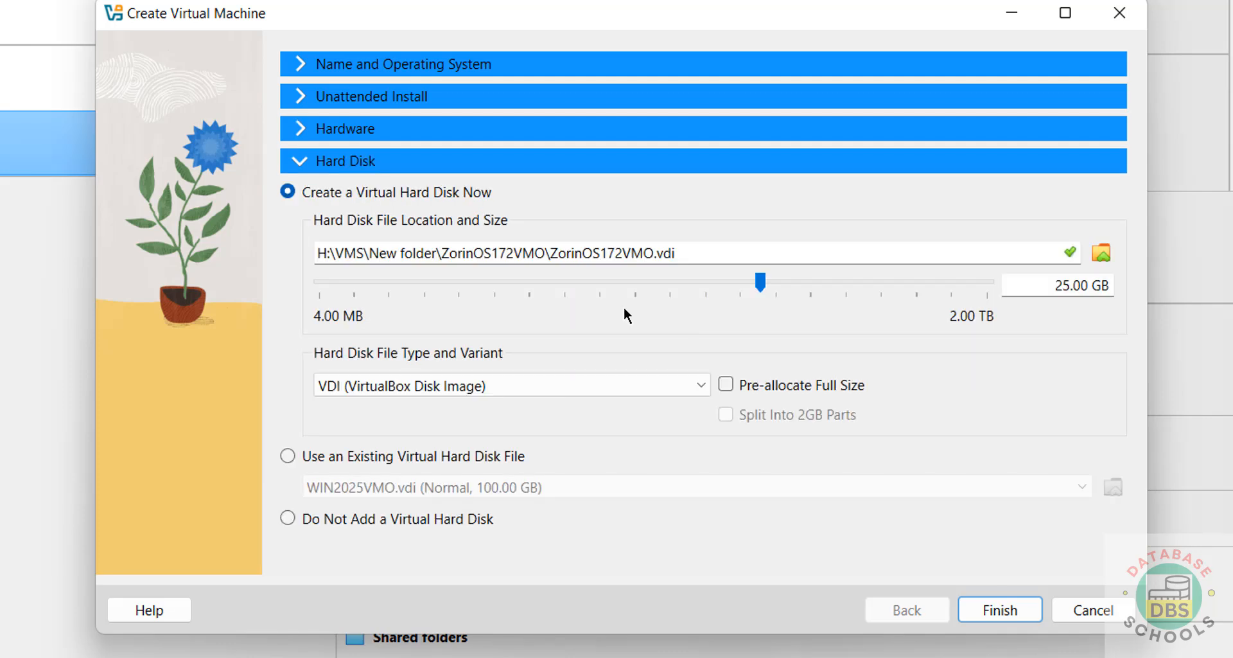
double_click(1064, 287)
Set the disk to 50 GB, finish creating ZorinOS172VMO, then browse its menus without choosing.
text(50)
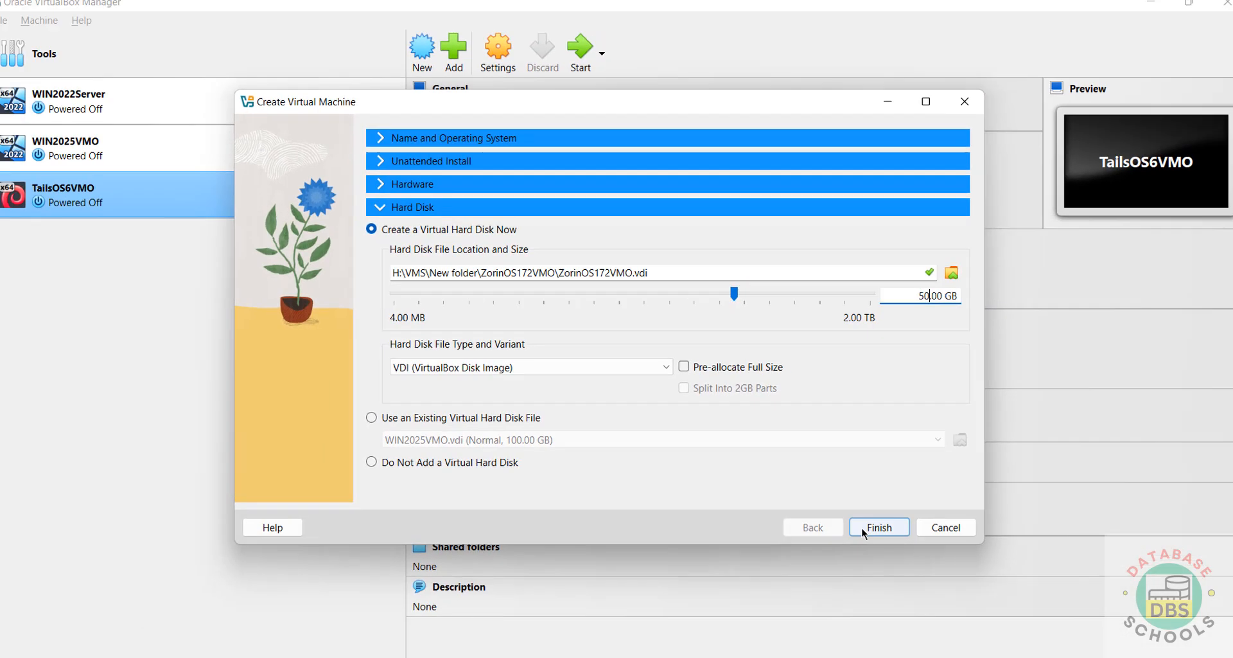
click(872, 523)
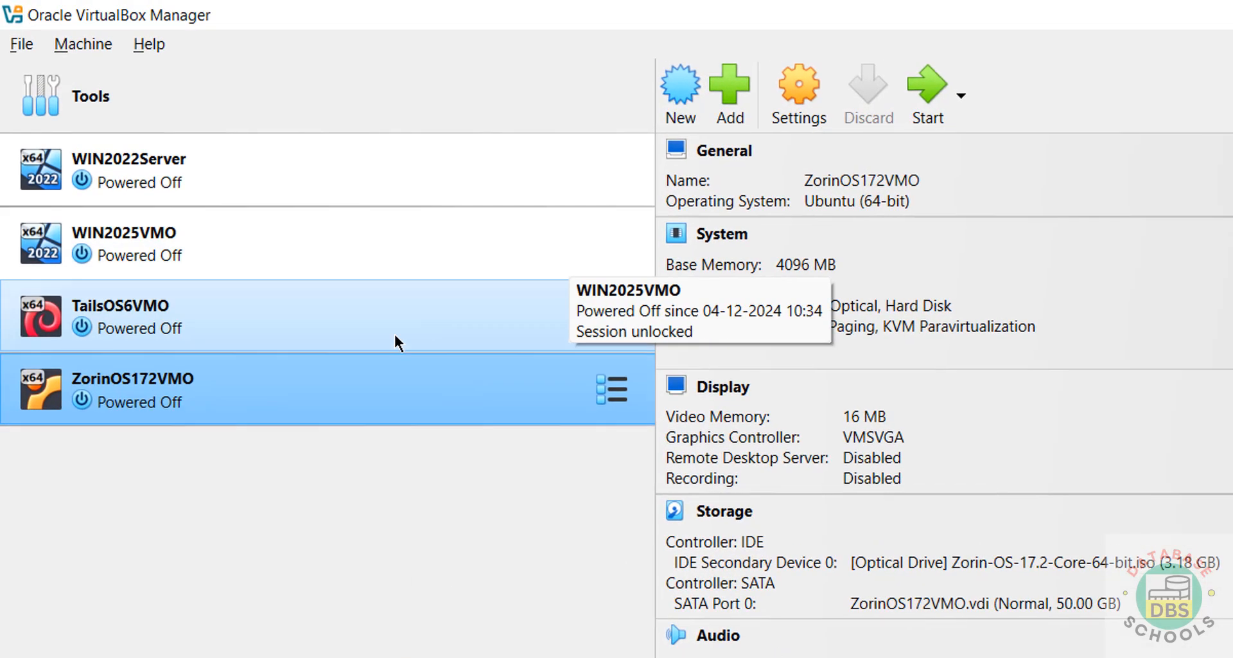
right_click(239, 401)
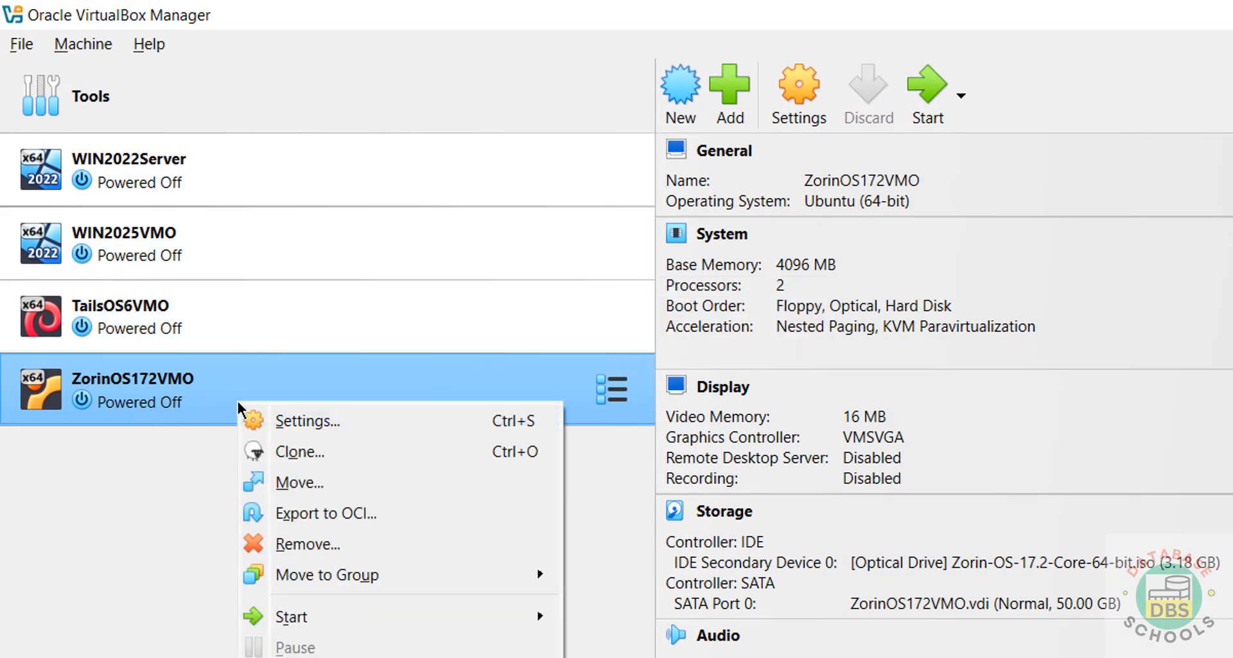
click(115, 505)
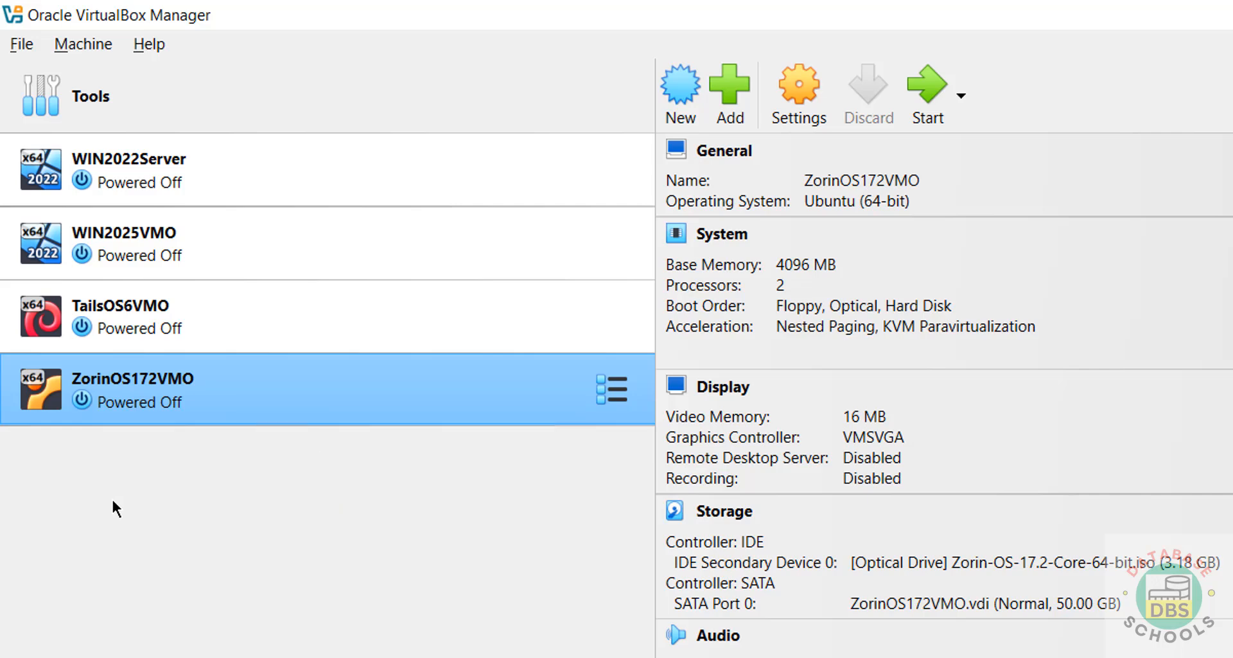
click(143, 103)
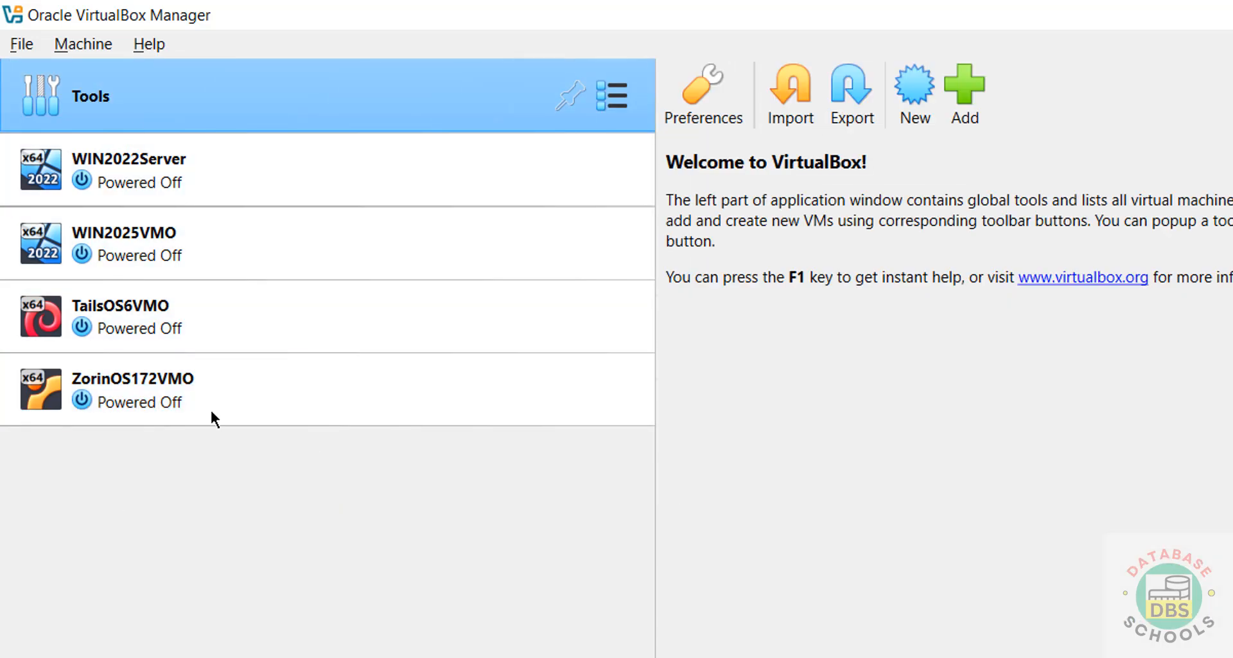
click(212, 411)
click(86, 43)
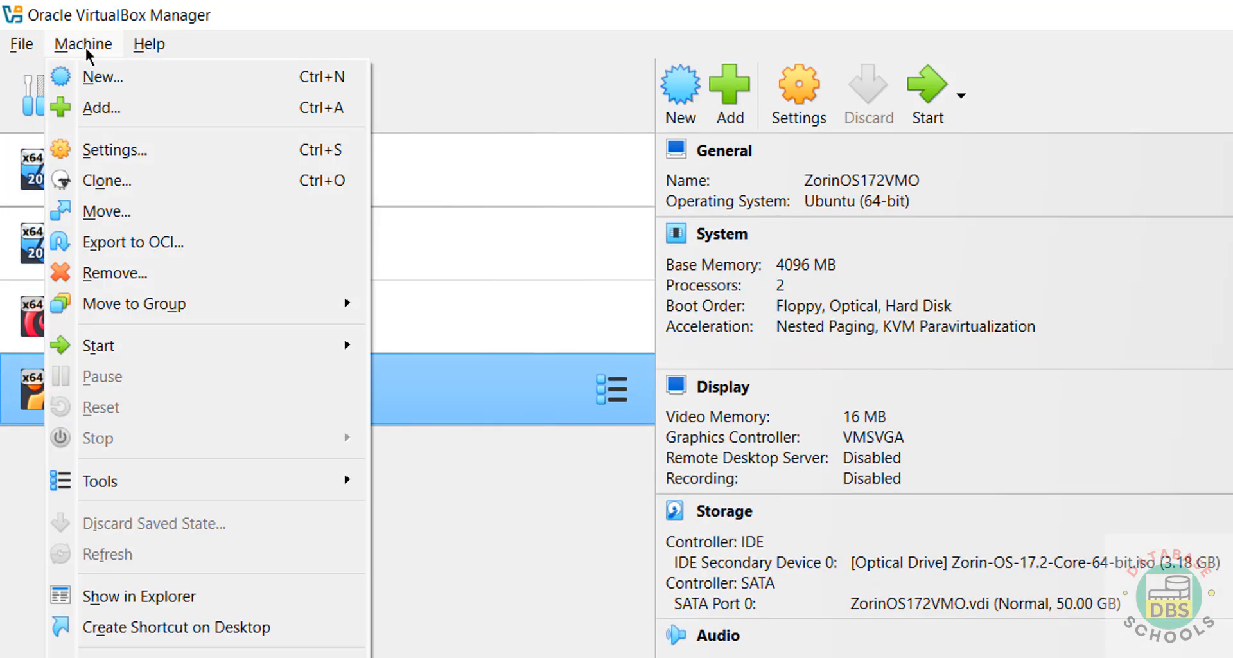
click(551, 51)
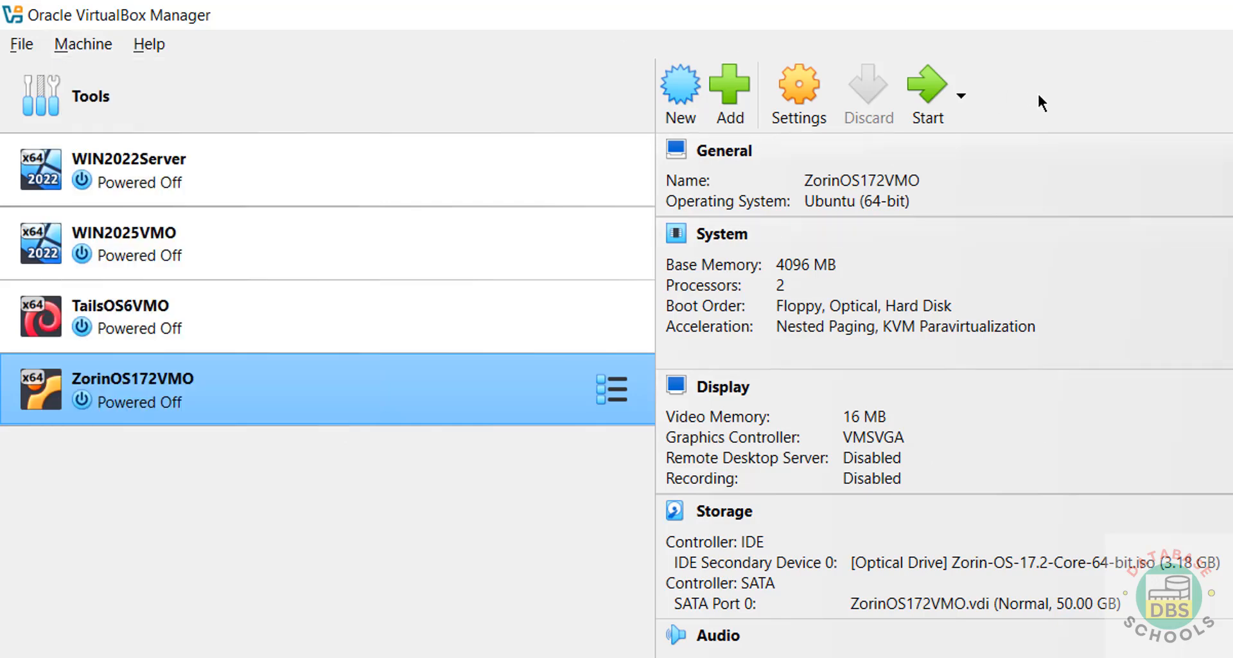
Start ZorinOS172VMO, maximize its window, and boot 'Try or Install Zorin OS' from GRUB.
click(926, 80)
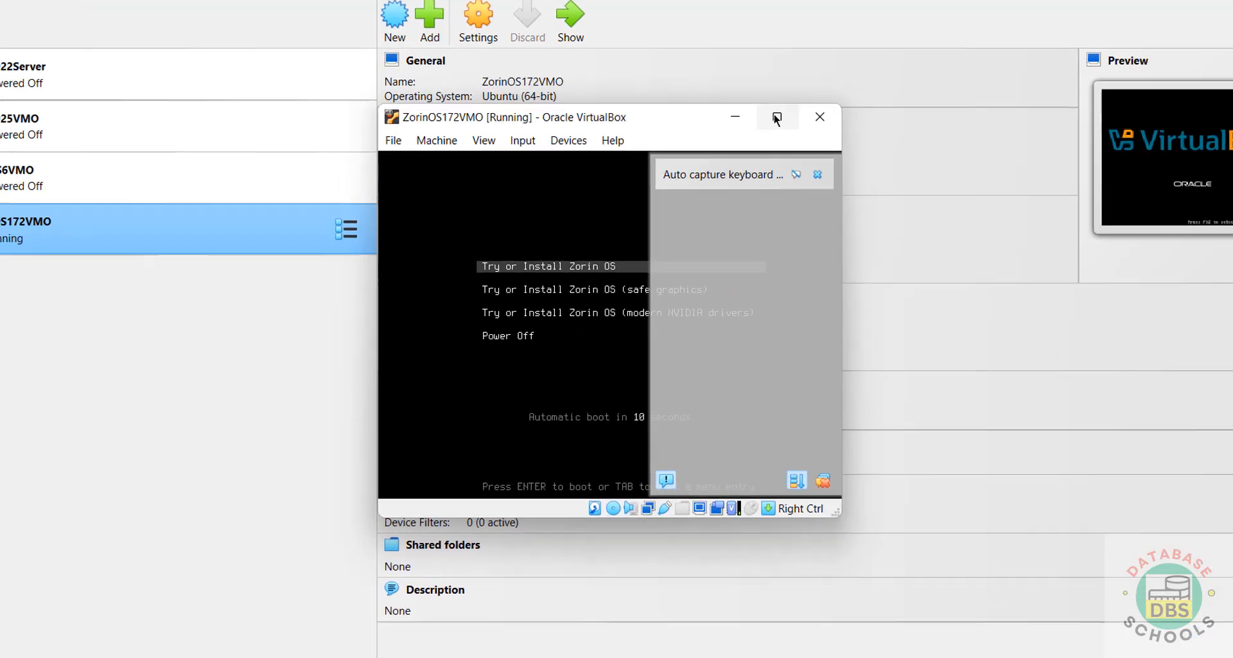
click(776, 117)
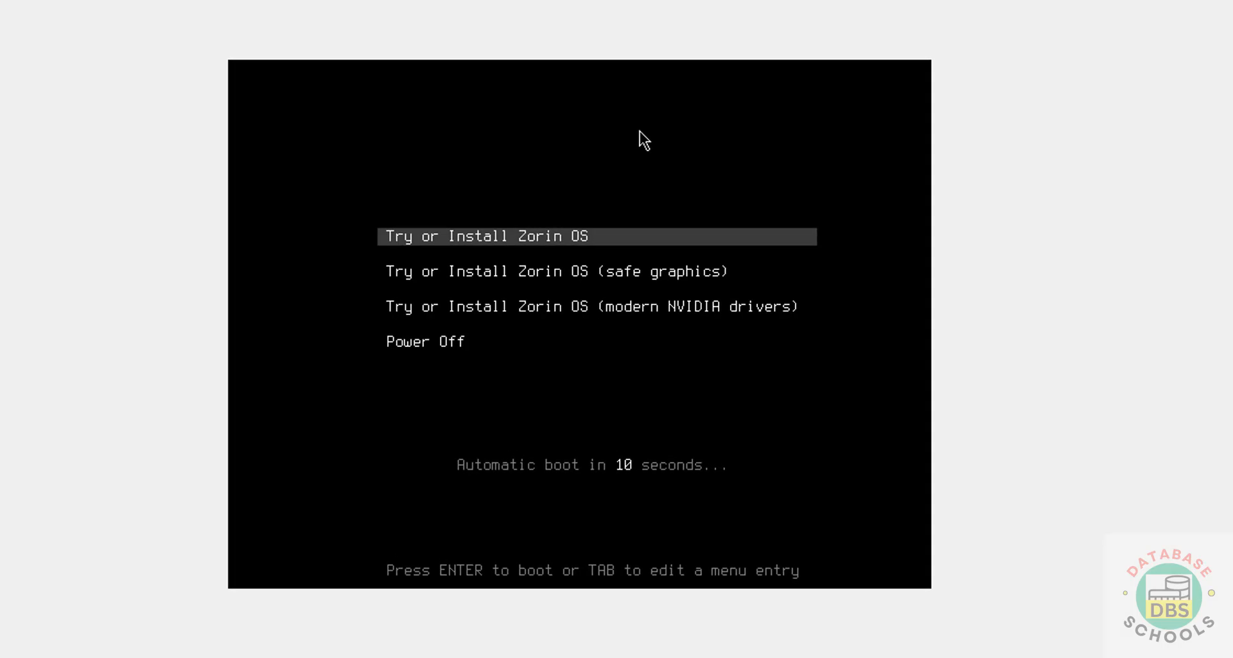
key(Up)
key(Up)
key(Up)
key(Up)
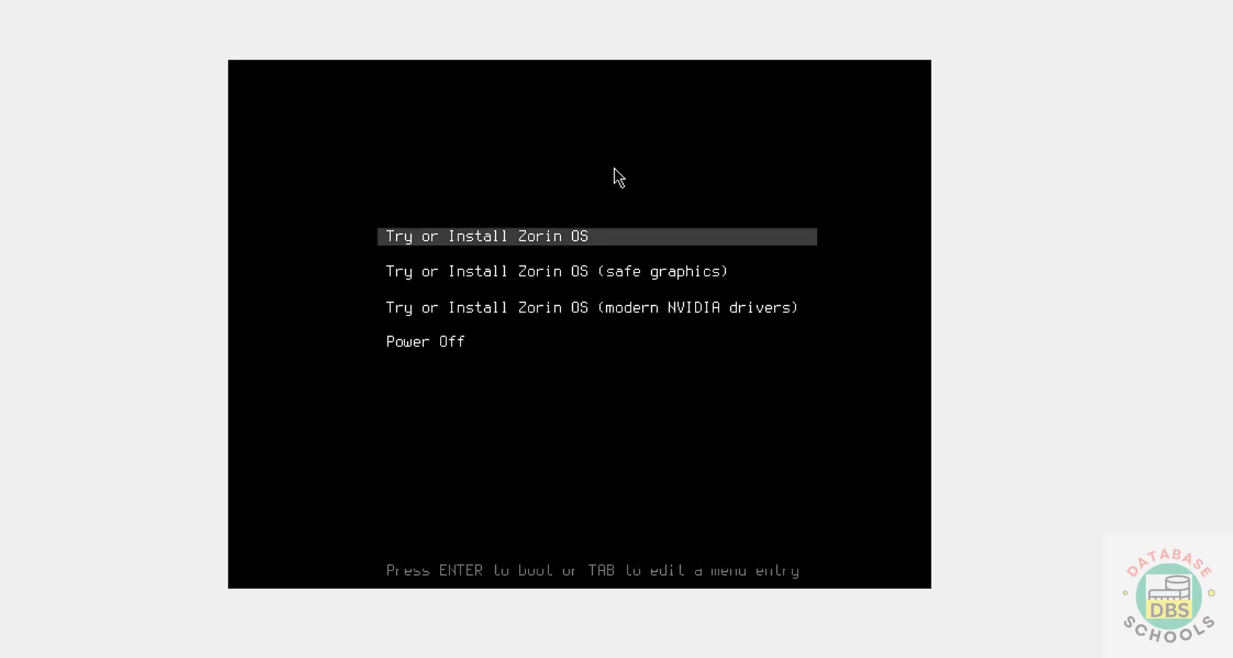
key(Down)
key(Down)
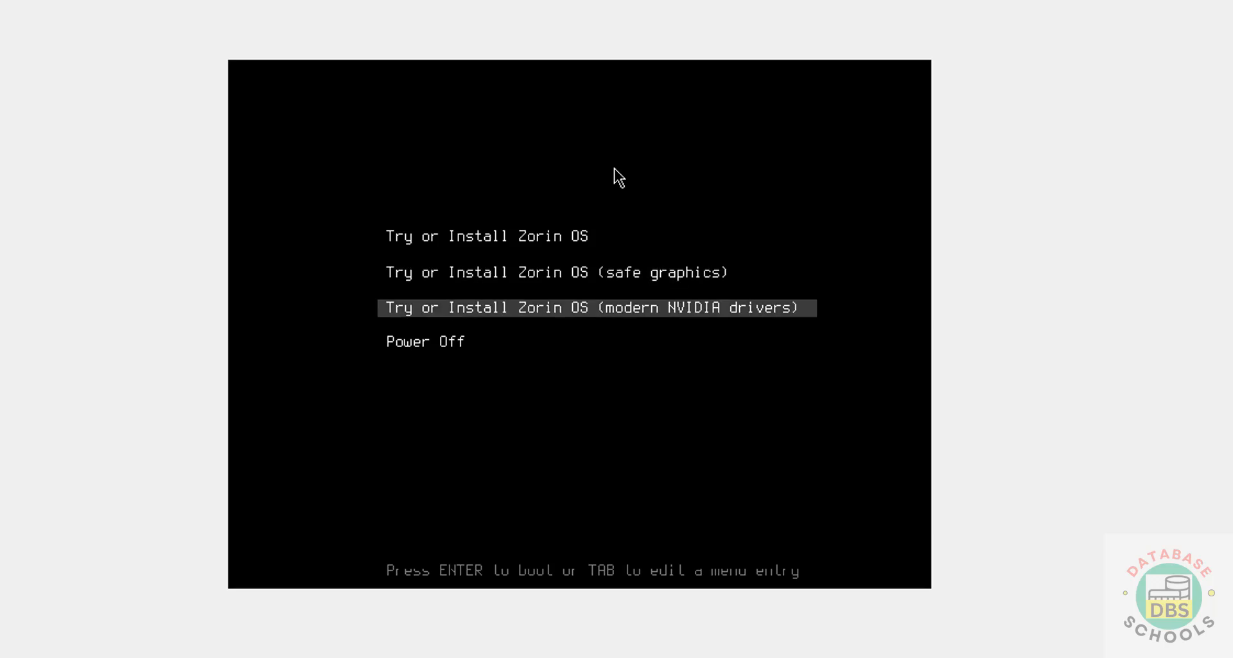
key(Down)
key(Up)
key(Up)
key(Up)
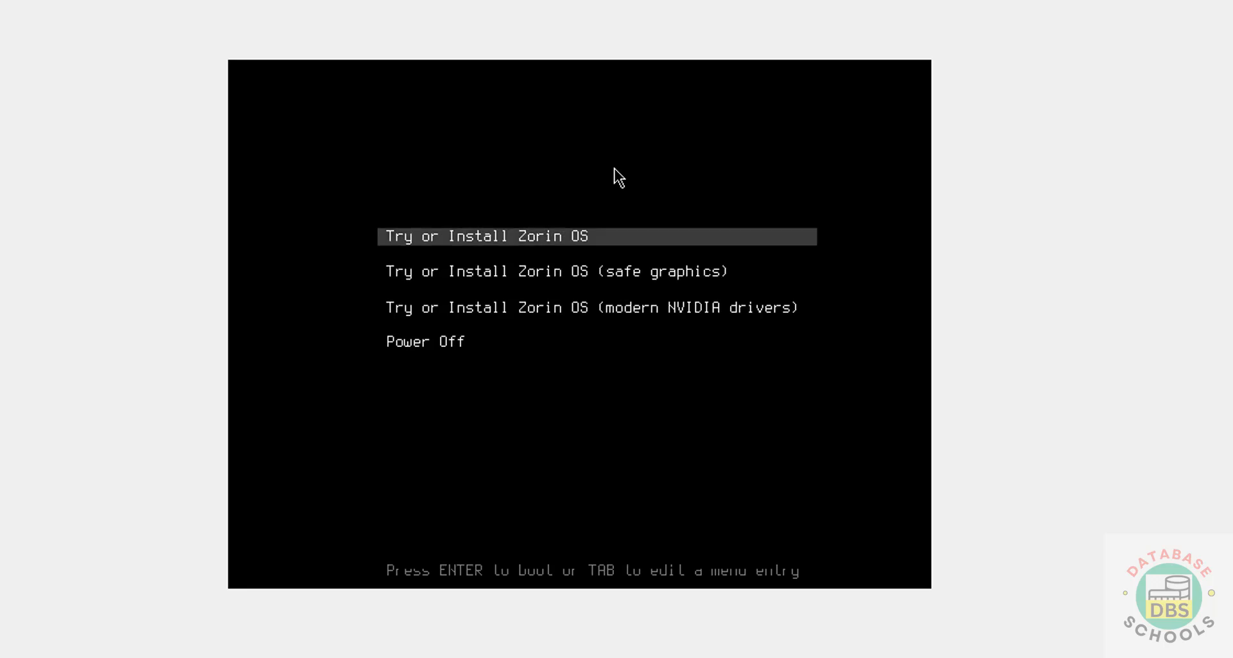
key(Return)
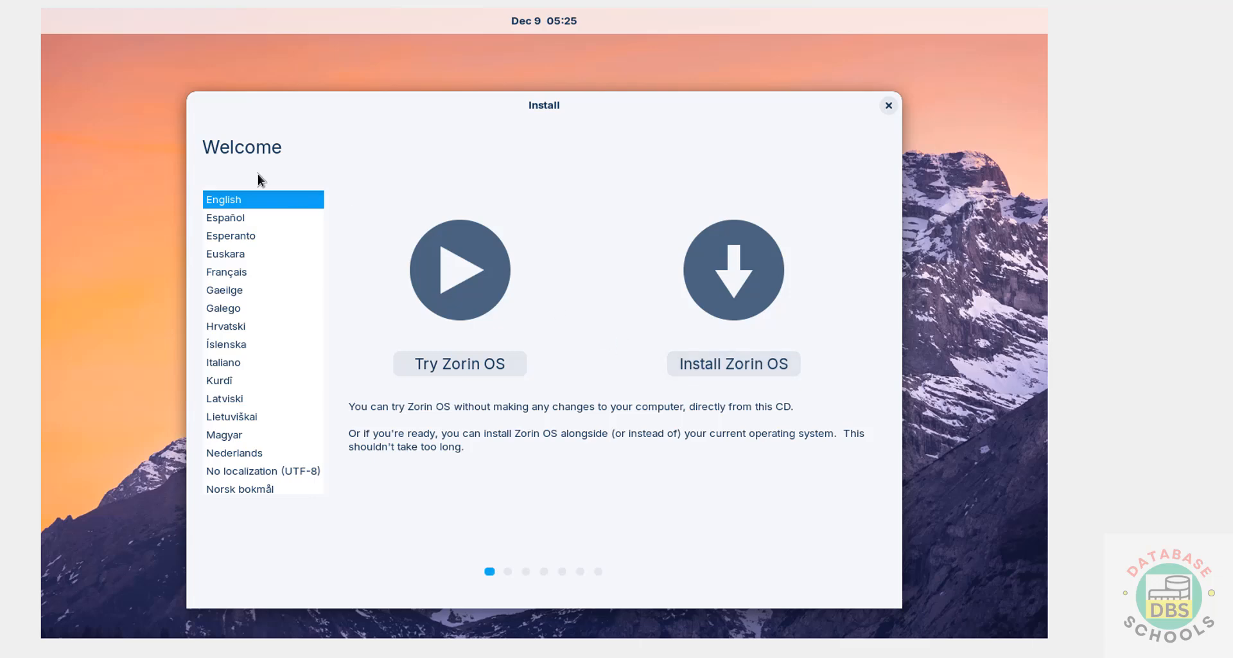
Begin installing Zorin OS with the English (US) keyboard and default updates and software choices.
click(708, 364)
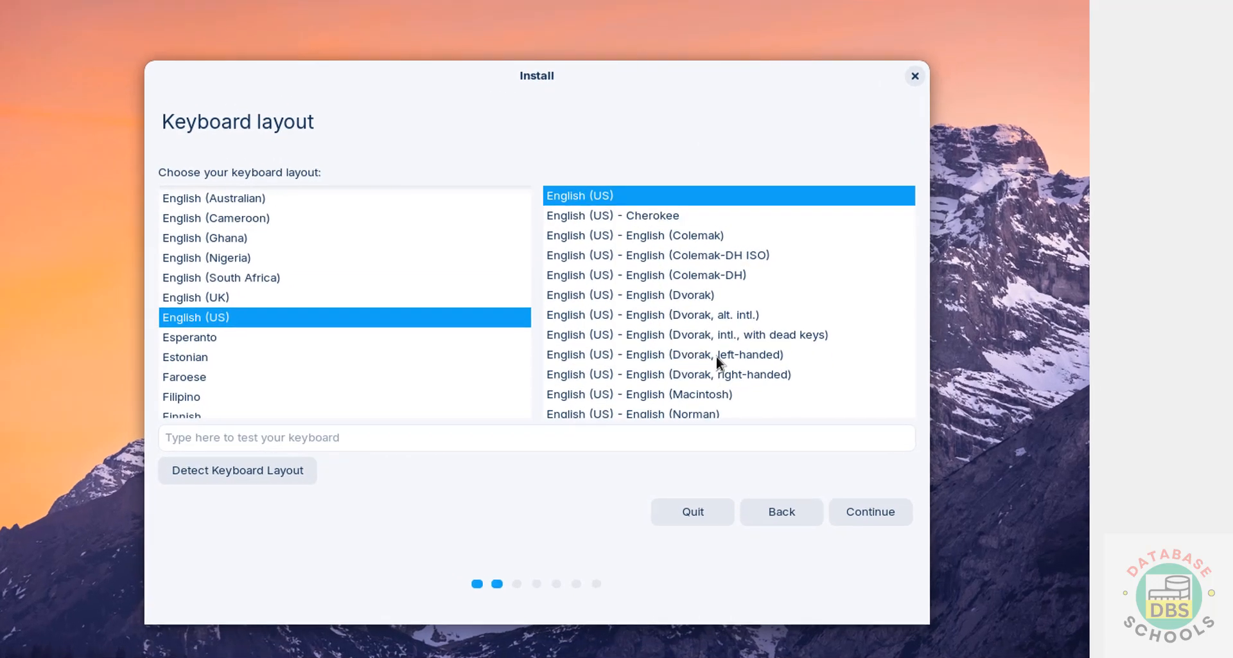
click(876, 520)
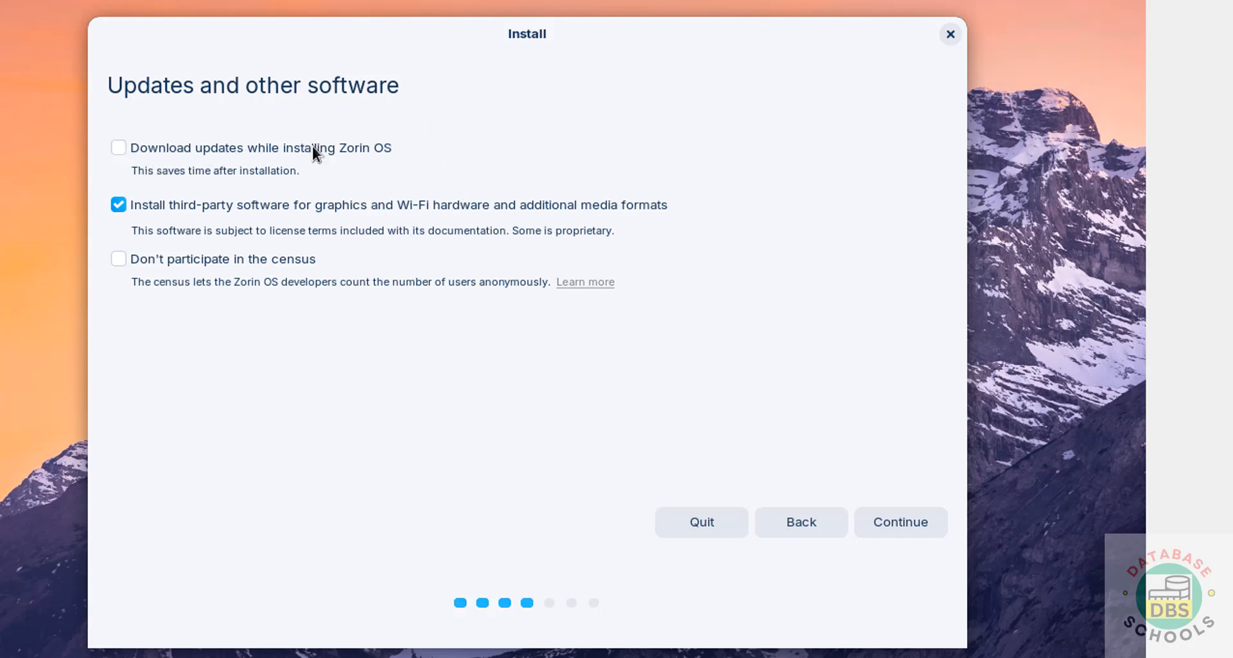
click(895, 527)
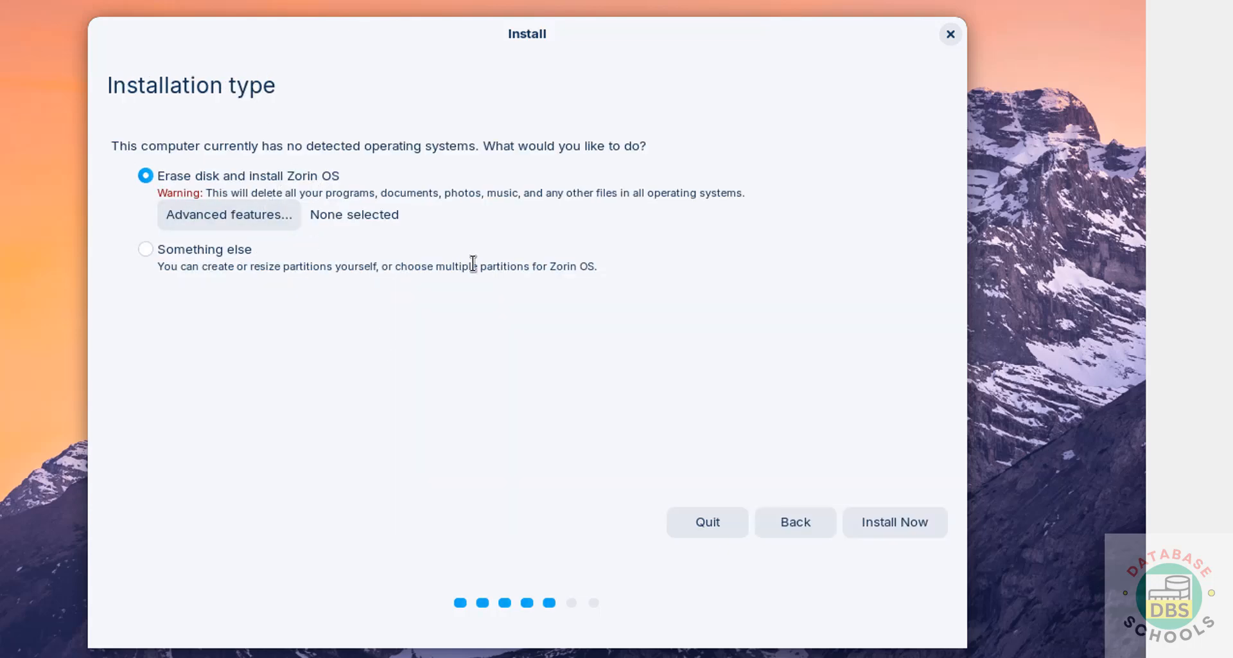
Start the erase-disk install, confirm the partition changes, and keep Kolkata as the time zone.
click(899, 531)
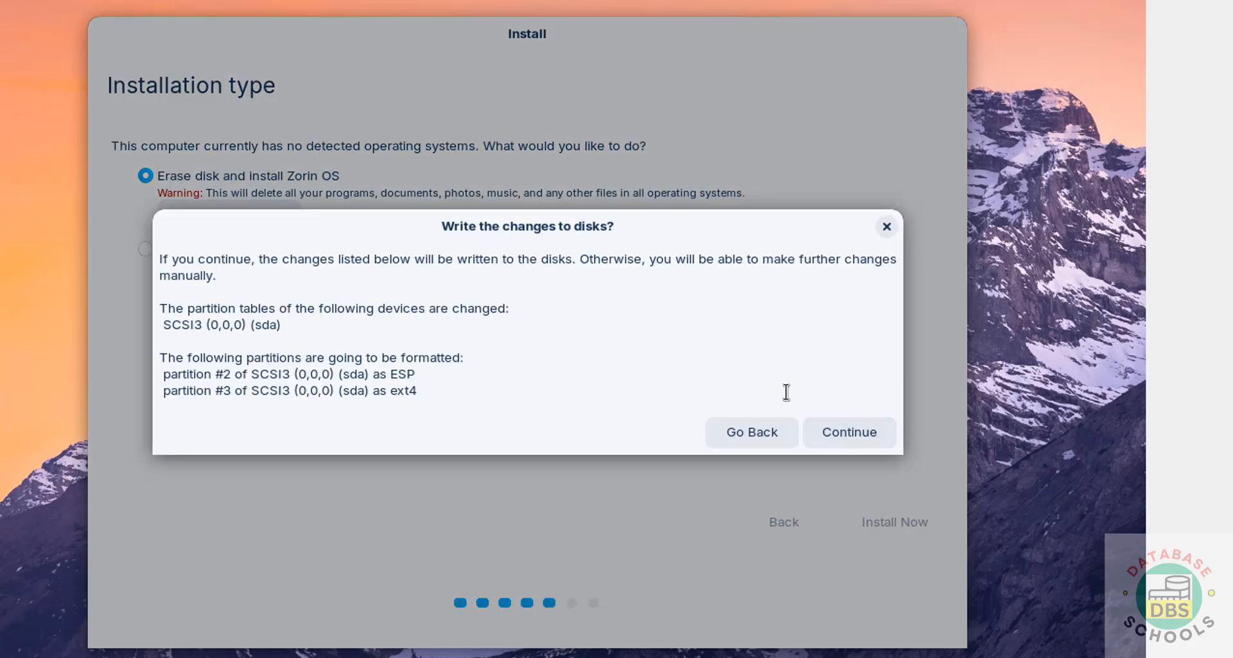
click(842, 447)
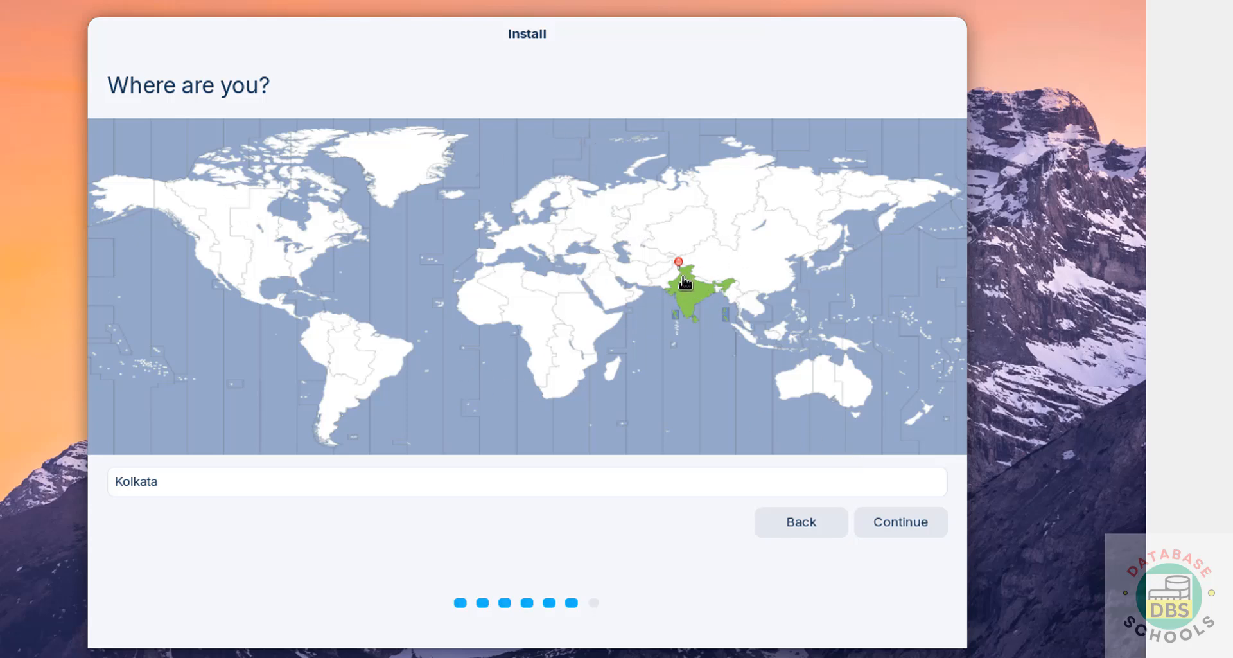
click(269, 241)
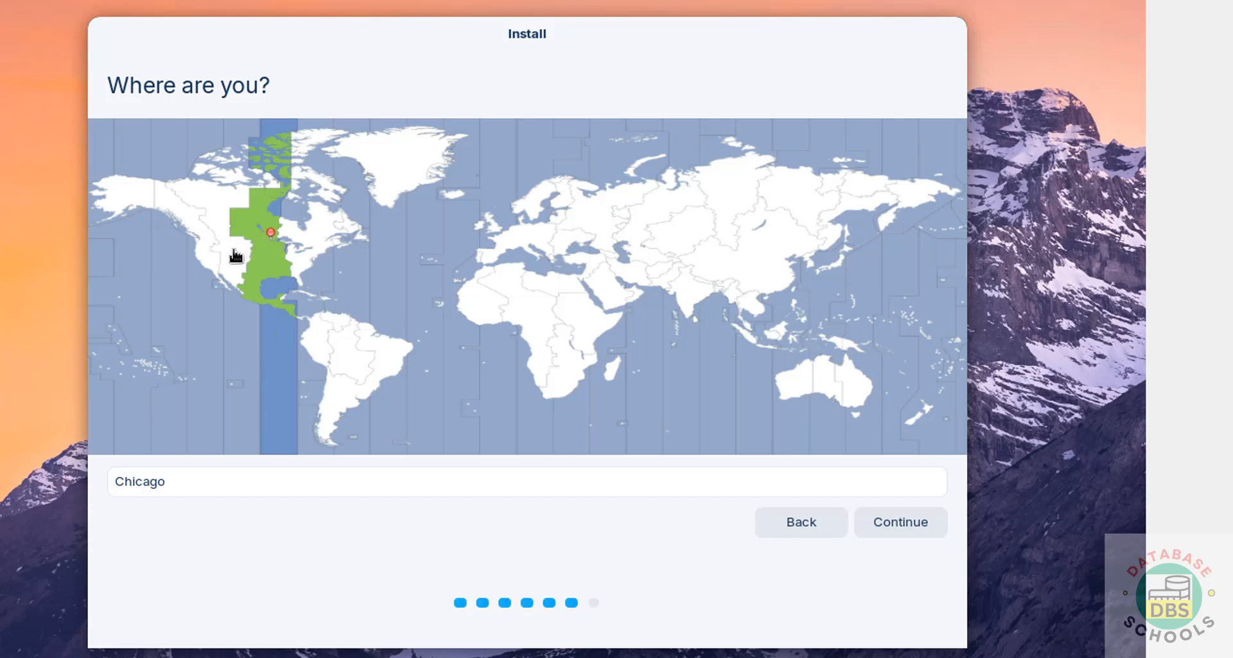
click(238, 254)
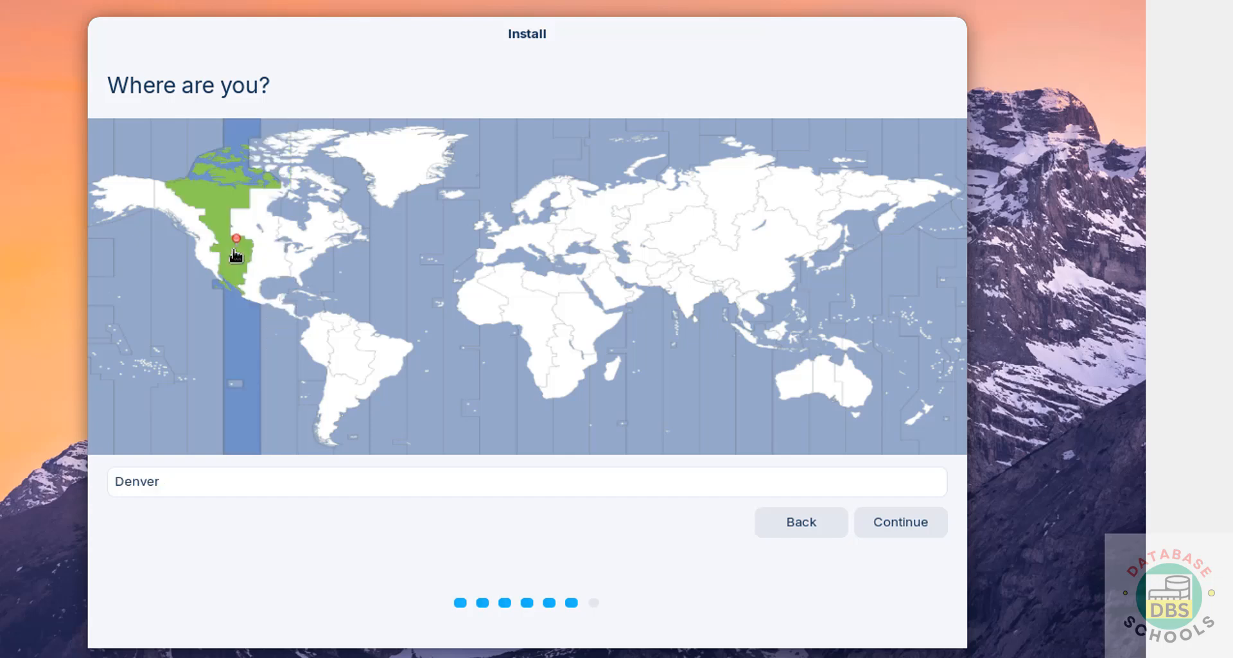
click(351, 471)
key(ctrl+a)
click(689, 329)
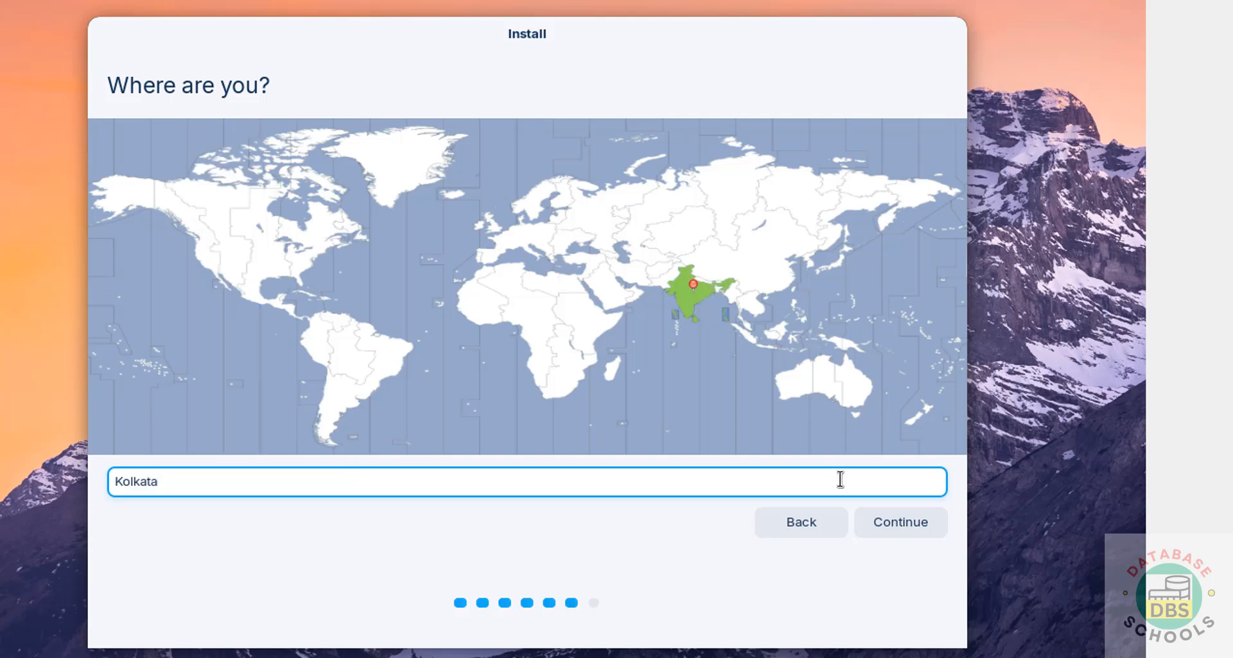
click(893, 525)
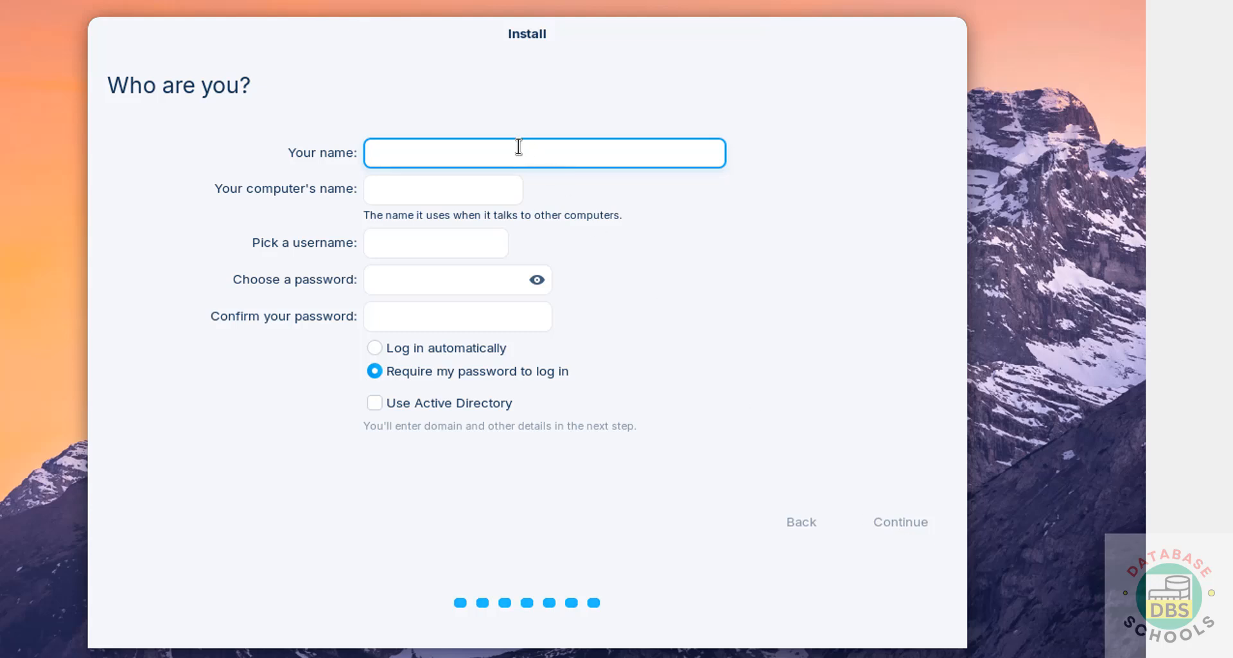
Enter the user's name and set the computer name to 'zorin172'.
text(r2schools)
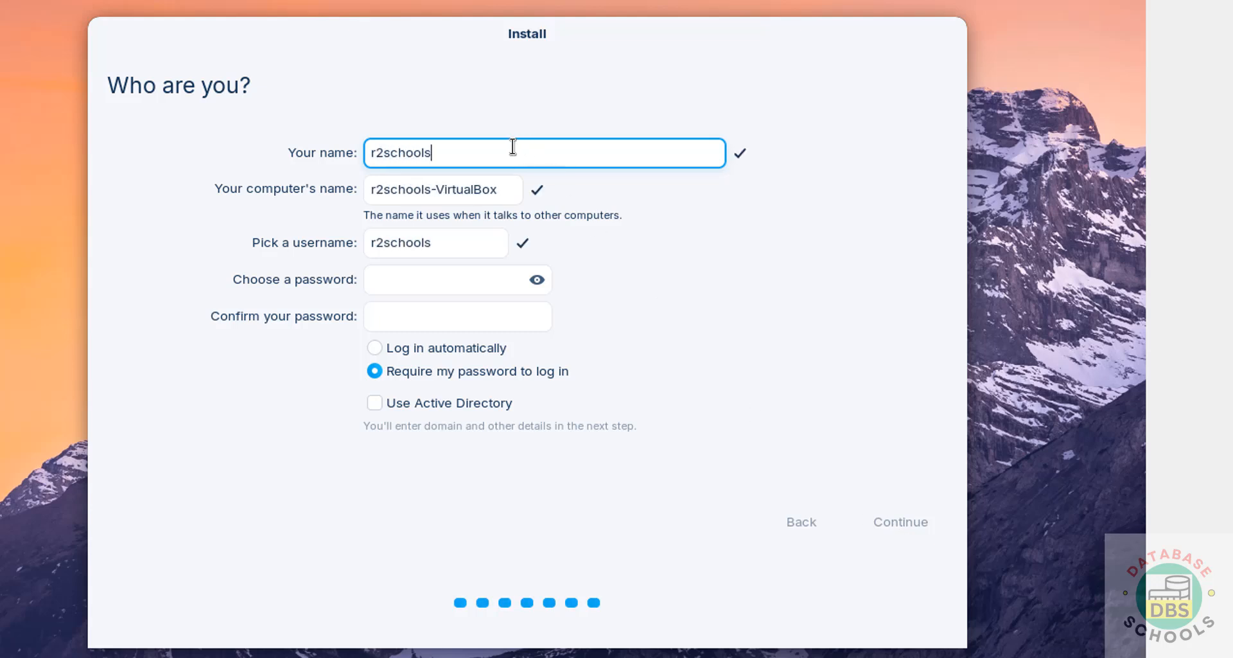
key(Tab)
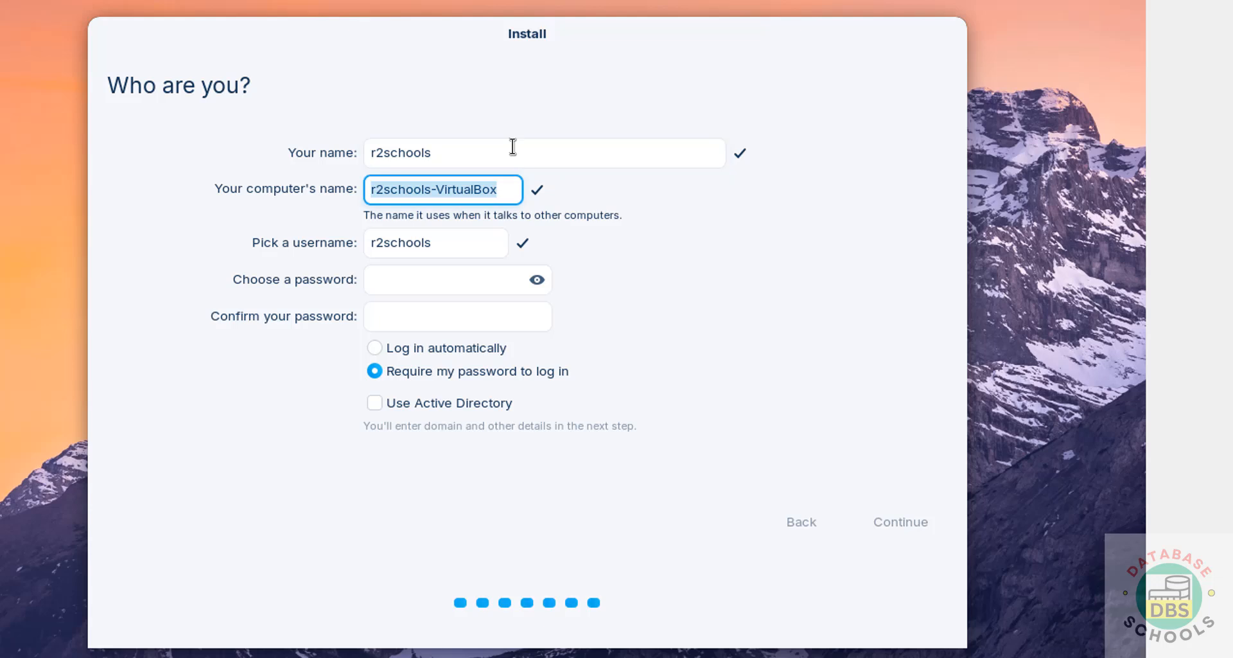
text(zorin172)
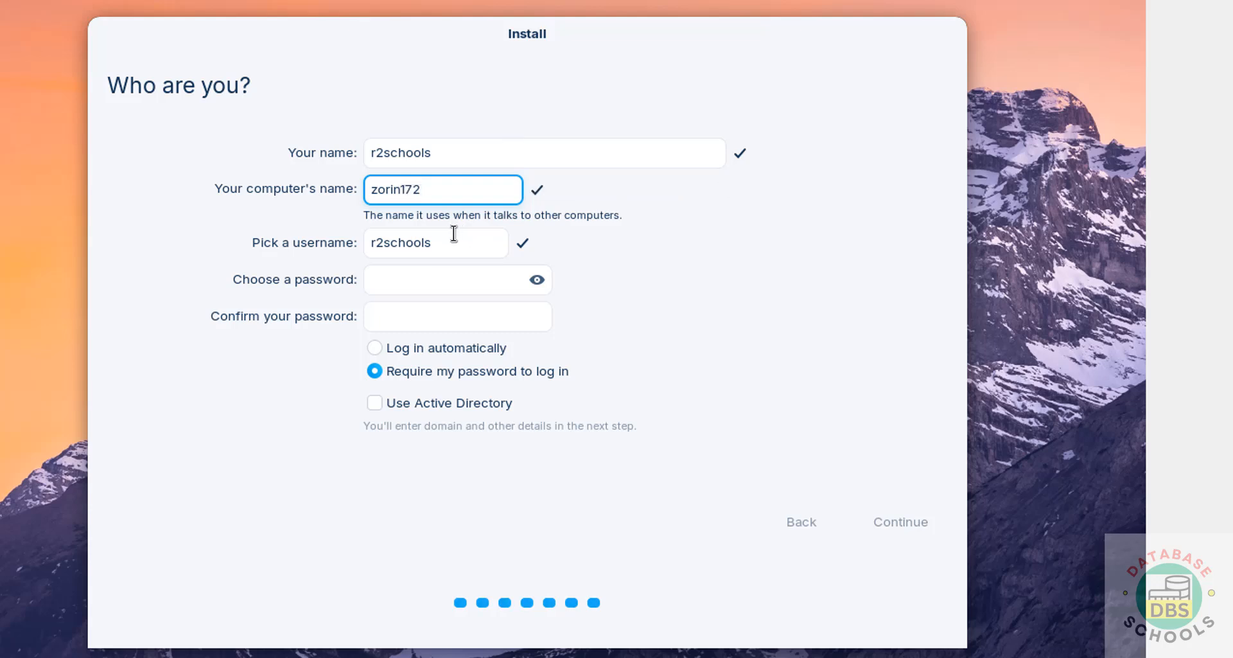
key(Tab)
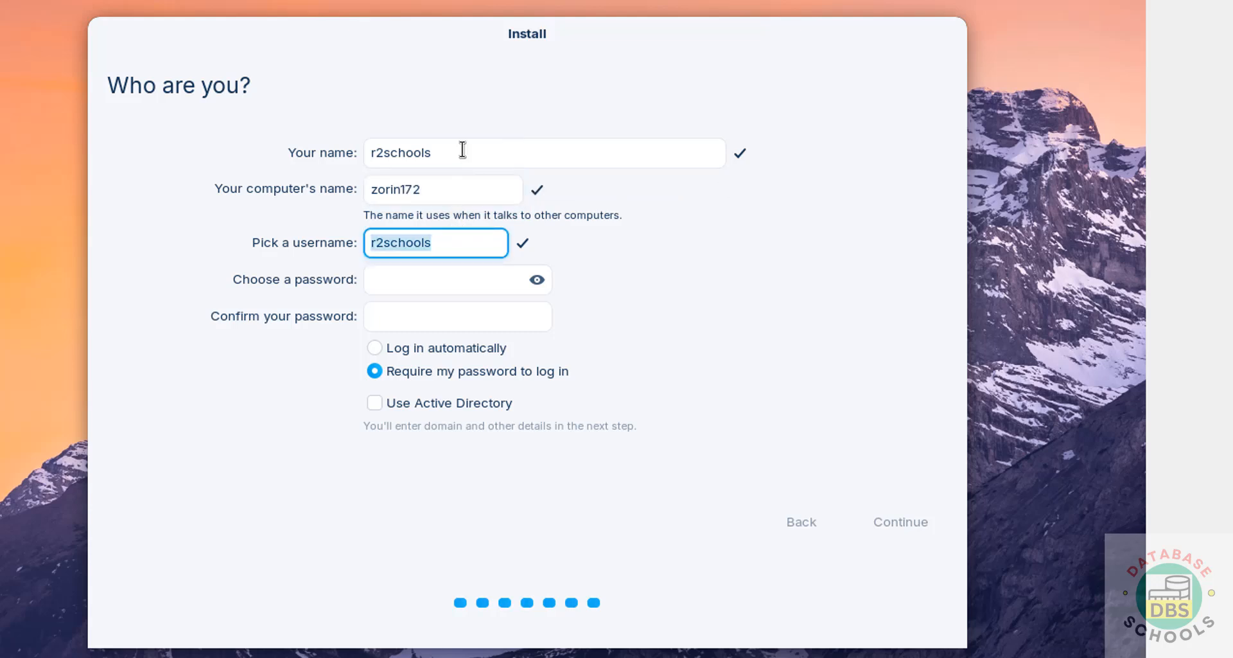
Enter and confirm the account password, then begin installing the system.
click(399, 288)
text(12345)
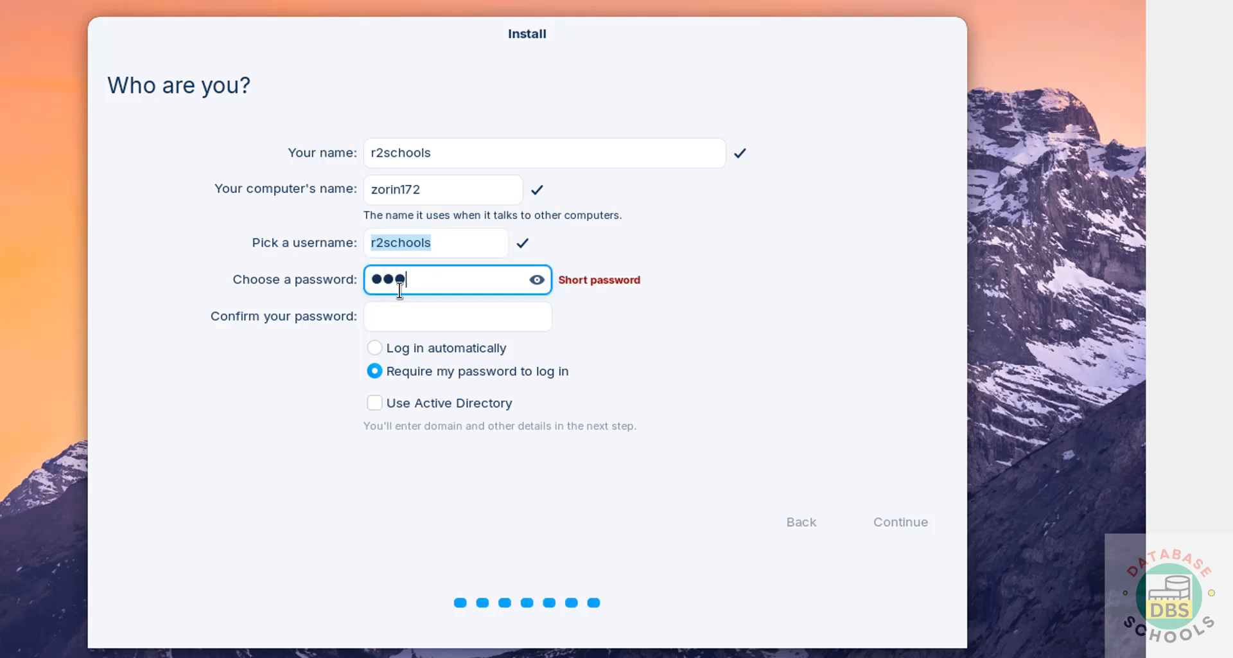
text(6789)
key(Tab)
text(123)
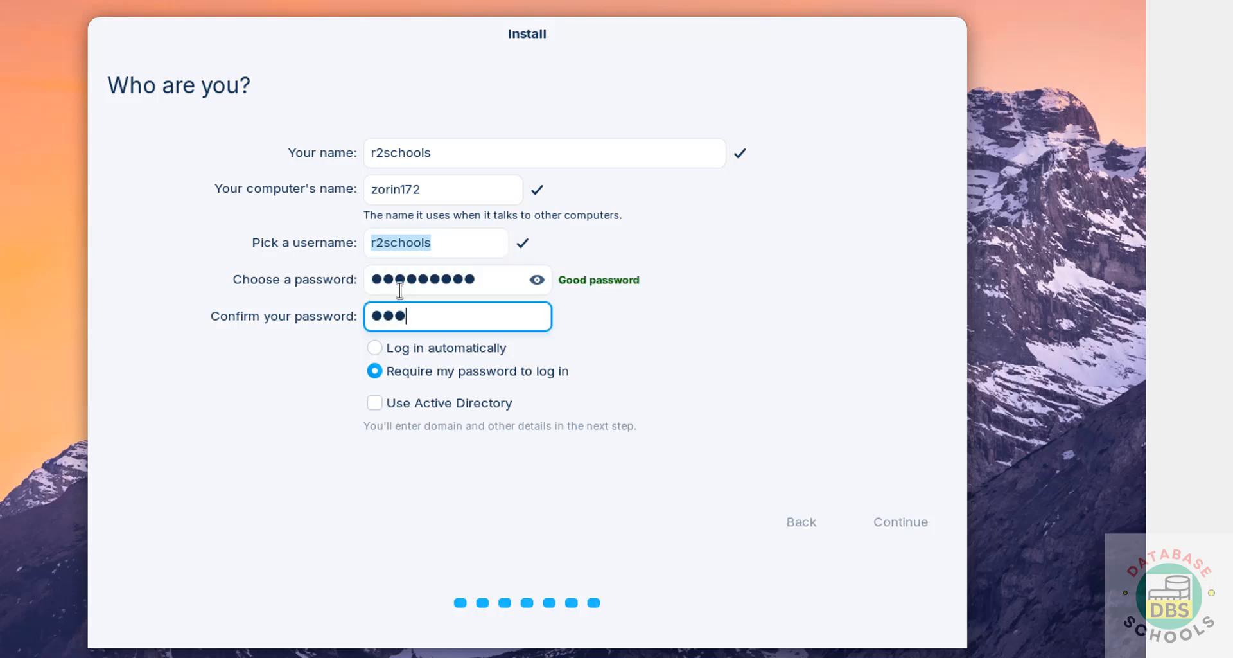
text(456789)
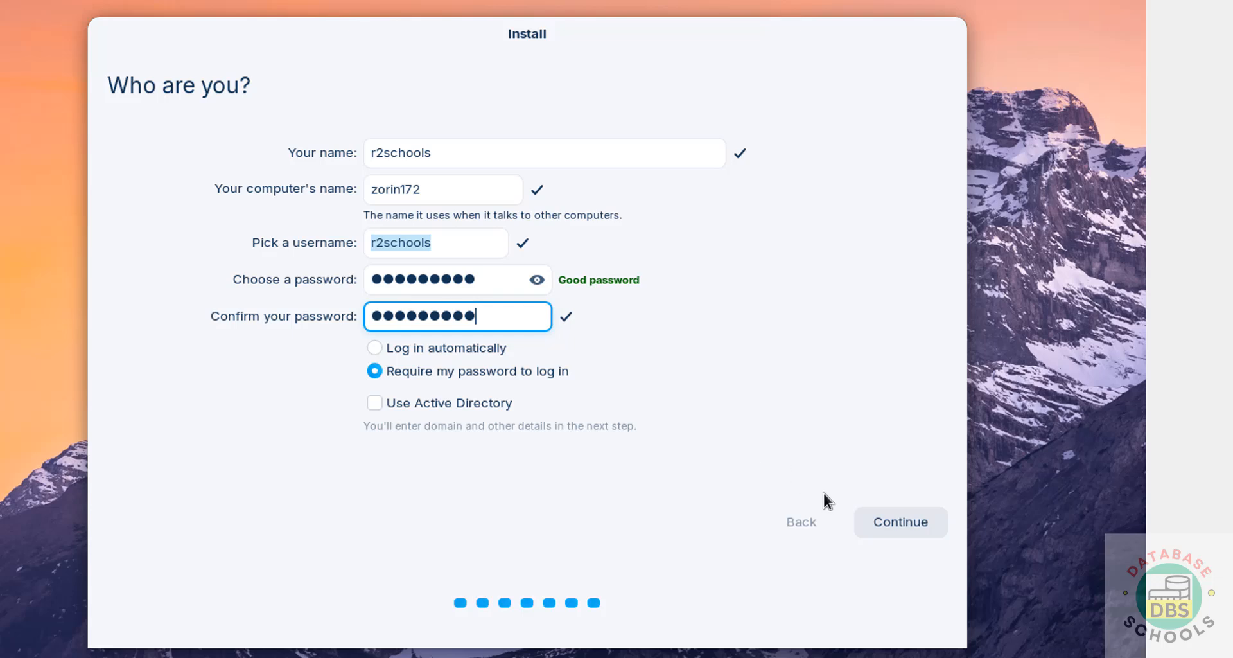
click(916, 522)
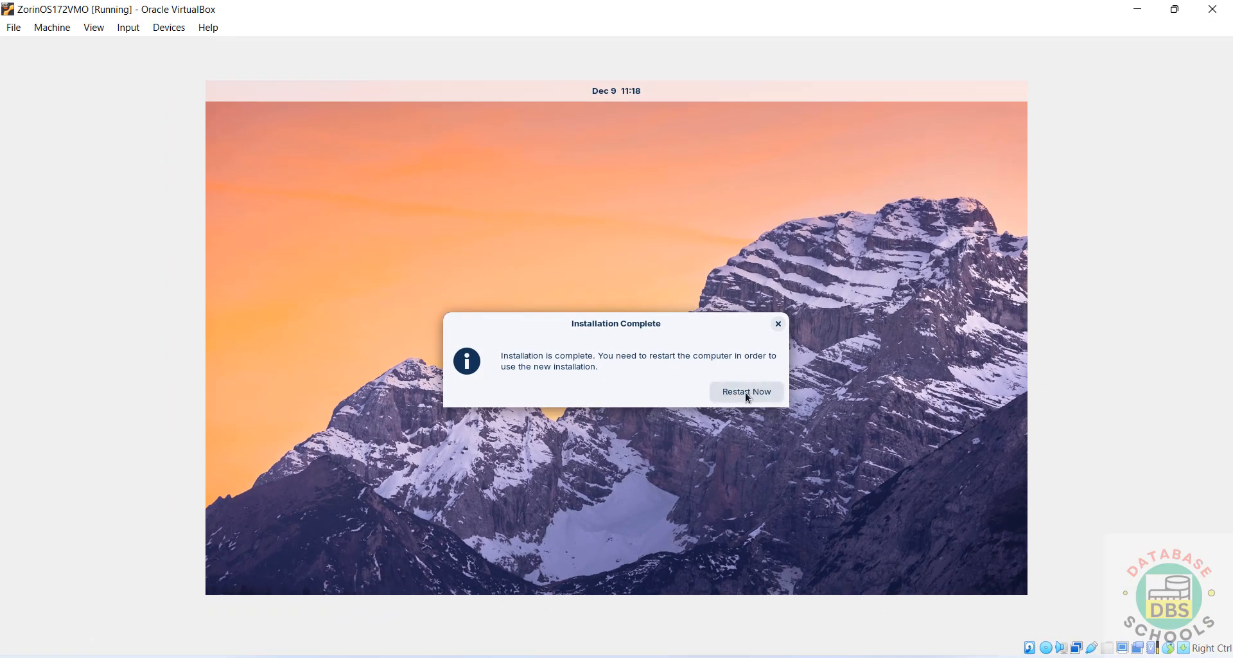
Force-unmount the Zorin installer disk from the VM's optical drive and restart the VM.
key(alt+Tab)
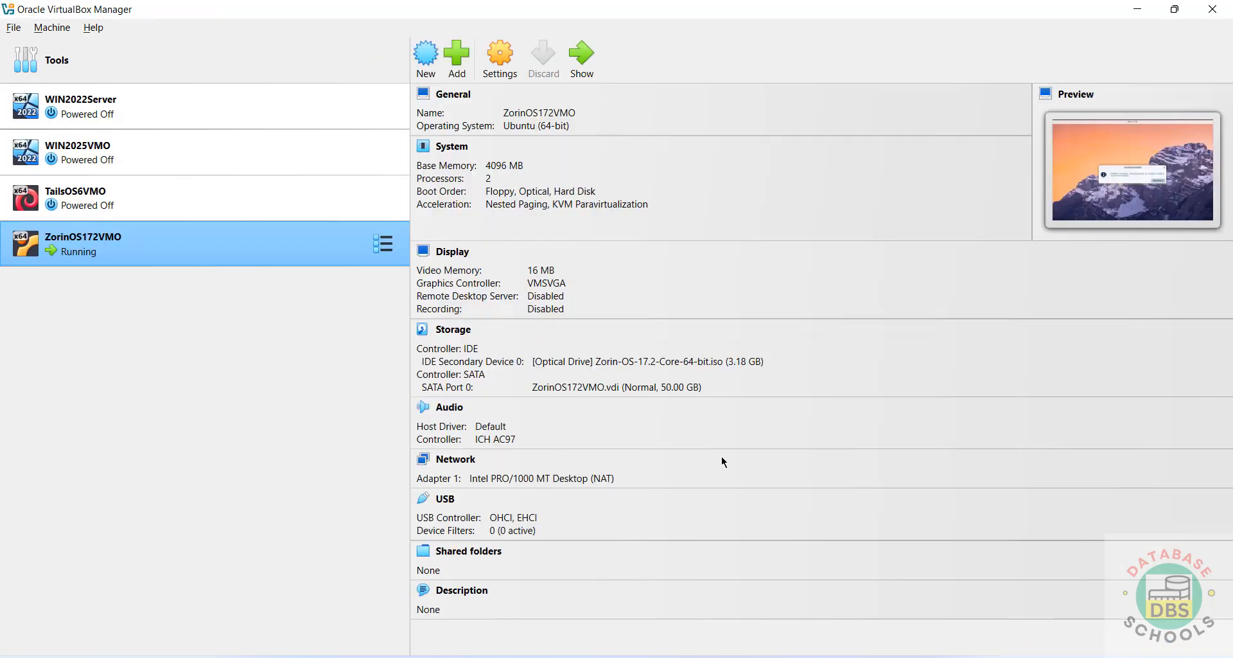
click(590, 364)
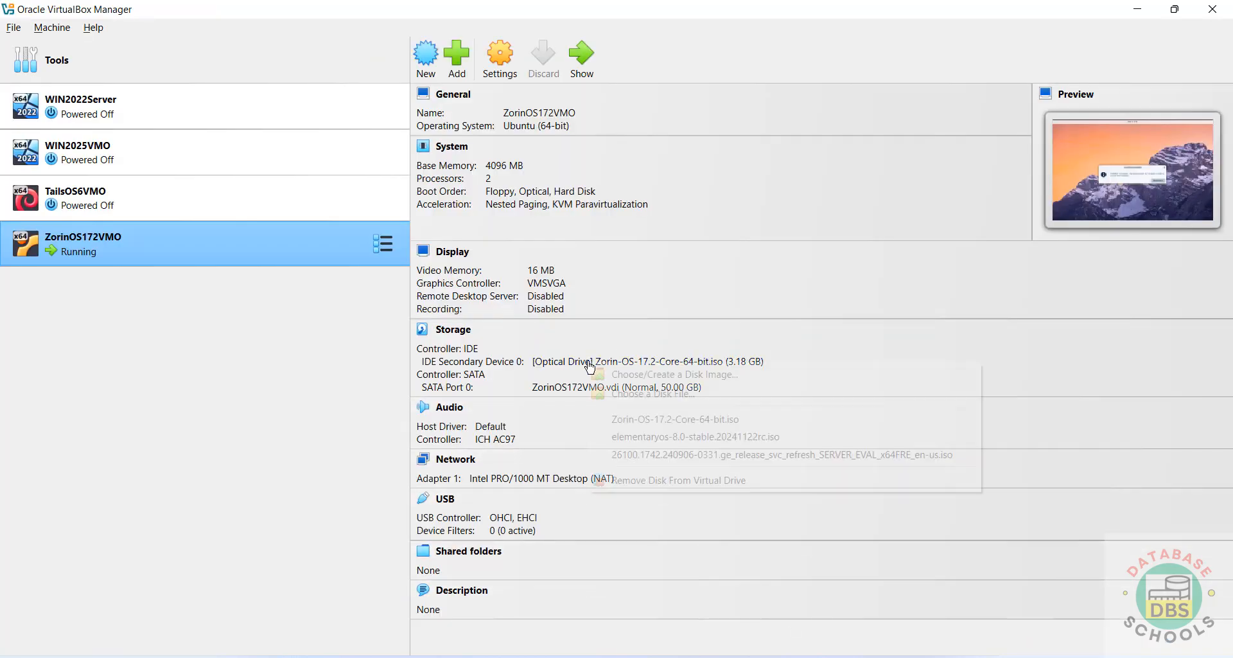
click(655, 479)
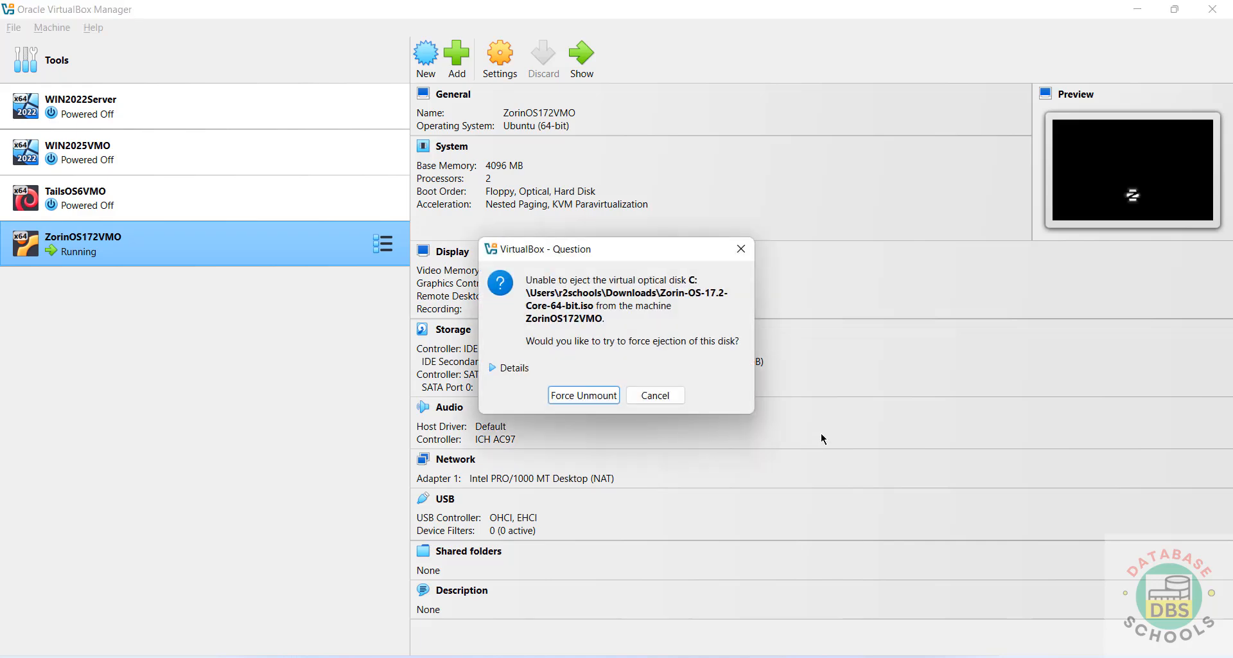
click(597, 397)
key(alt+Tab)
click(747, 393)
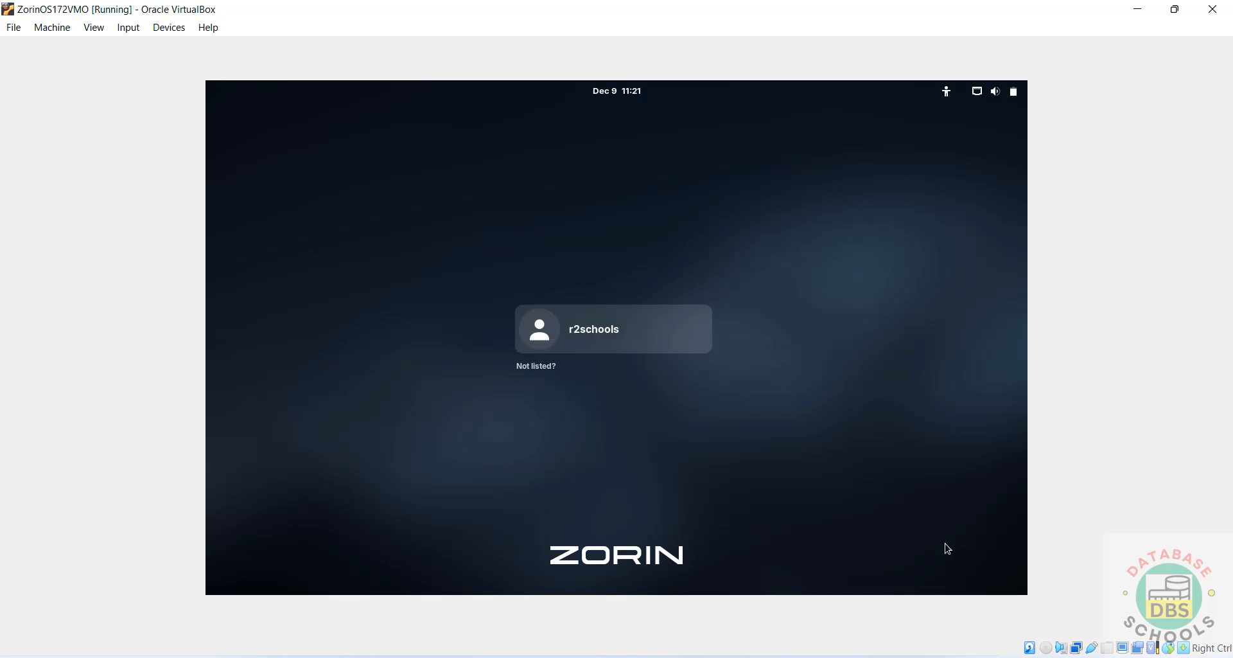
Select the new user account on the Zorin login screen and sign in with its password.
click(611, 342)
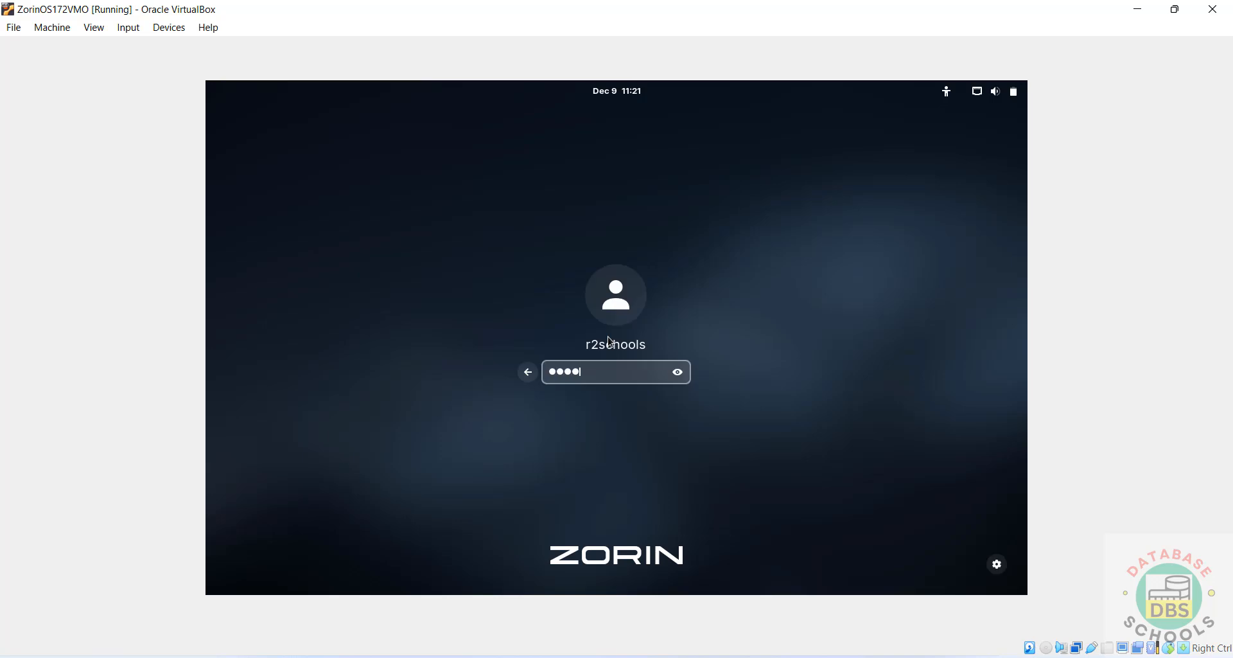
key(Return)
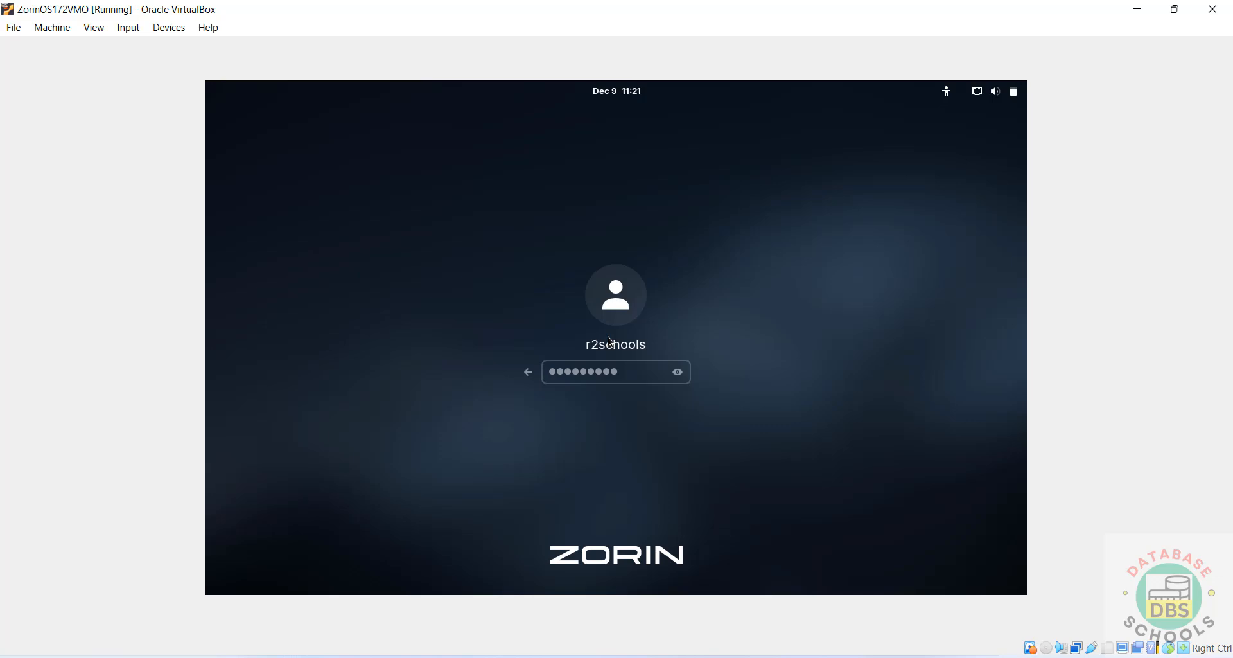
key(Return)
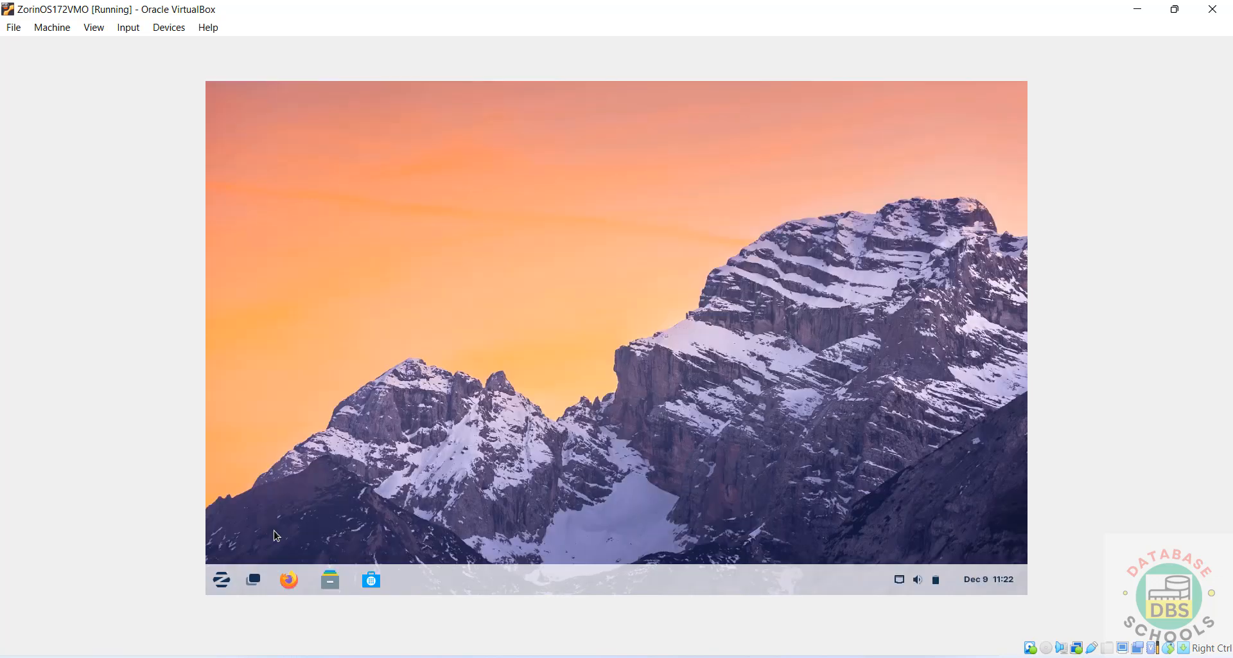
Search the Zorin app menu for 'terminal' and launch Terminal.
click(222, 580)
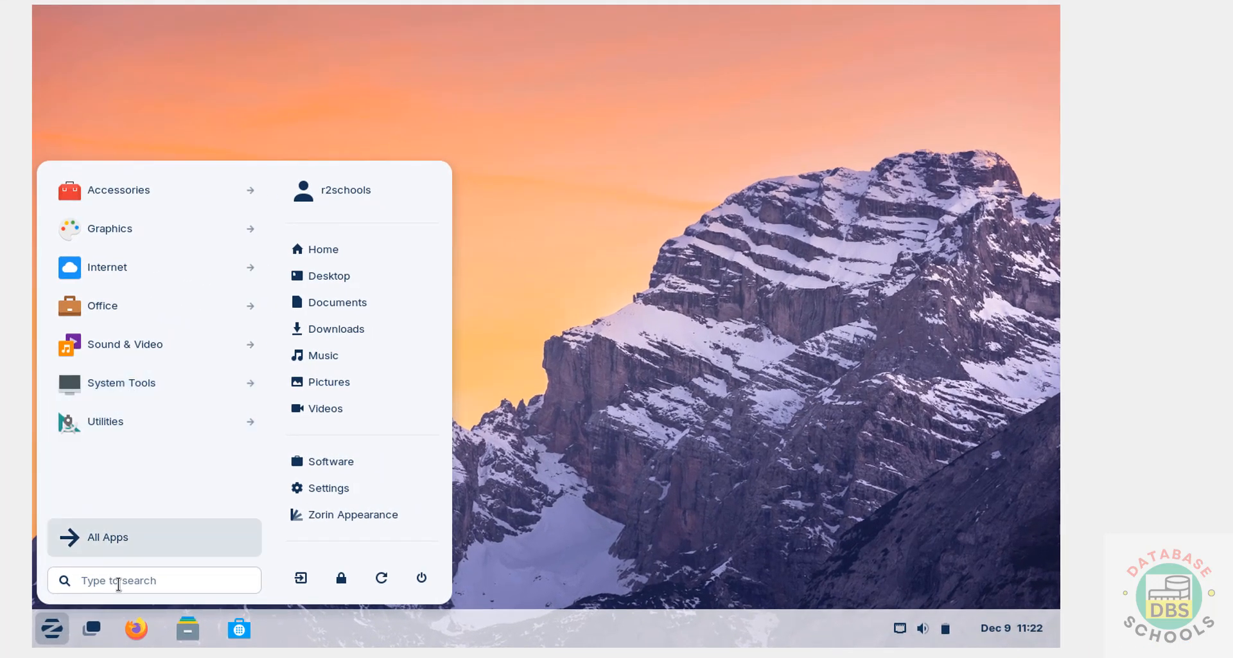
click(119, 580)
text(terminal)
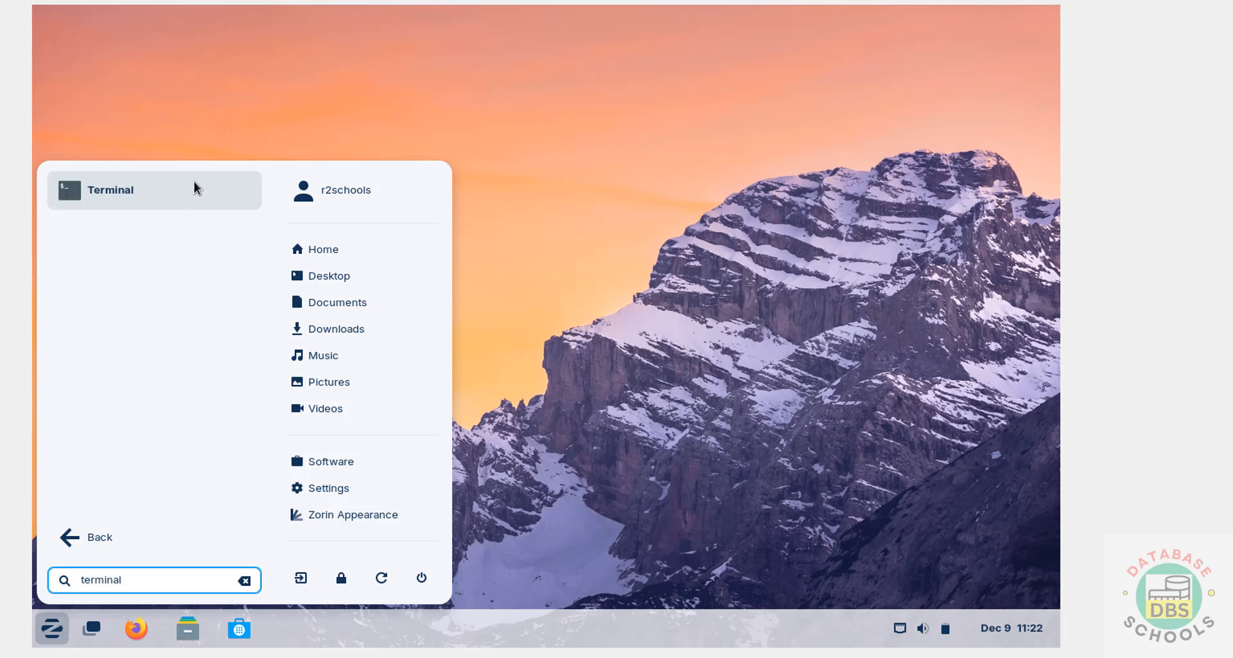
click(194, 183)
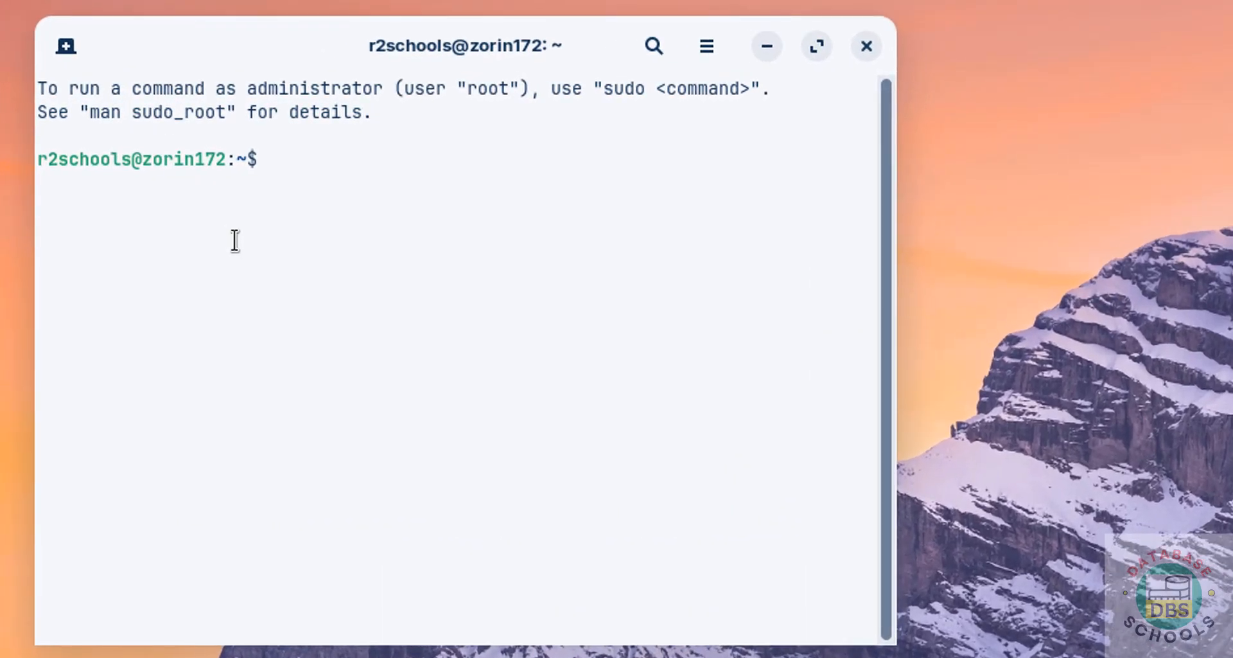
Run 'more /etc/os-release' to confirm Zorin OS 17.2, then clear the screen.
text(more /e)
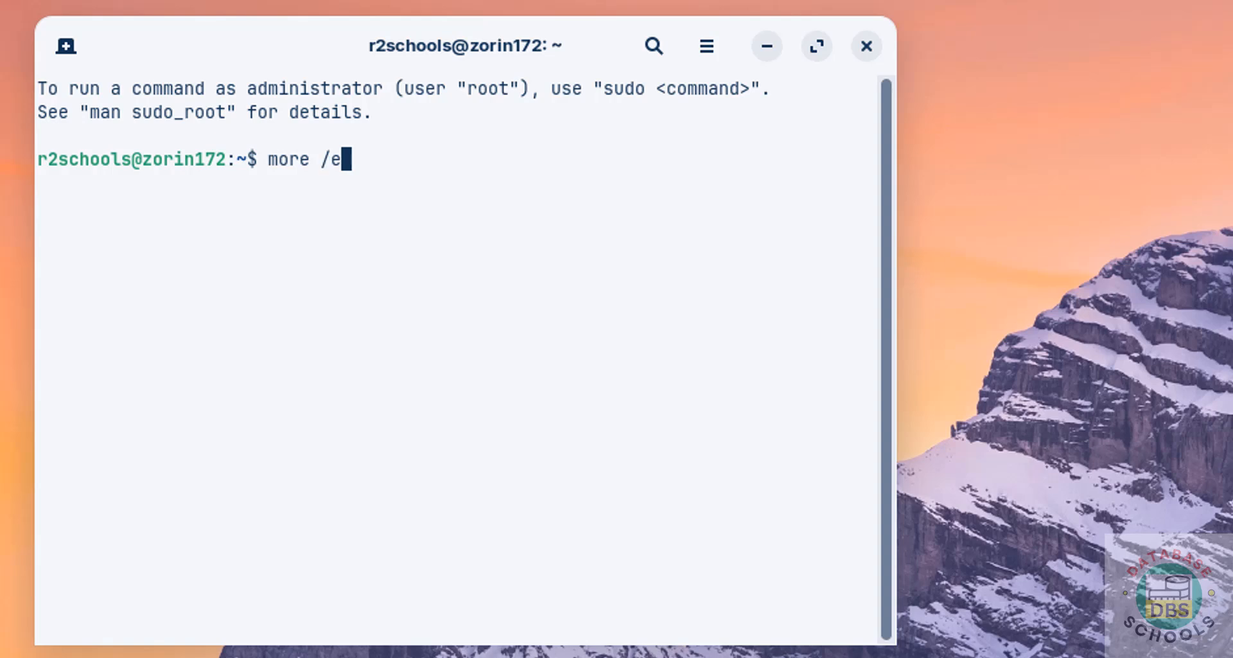
text(tc/os-release)
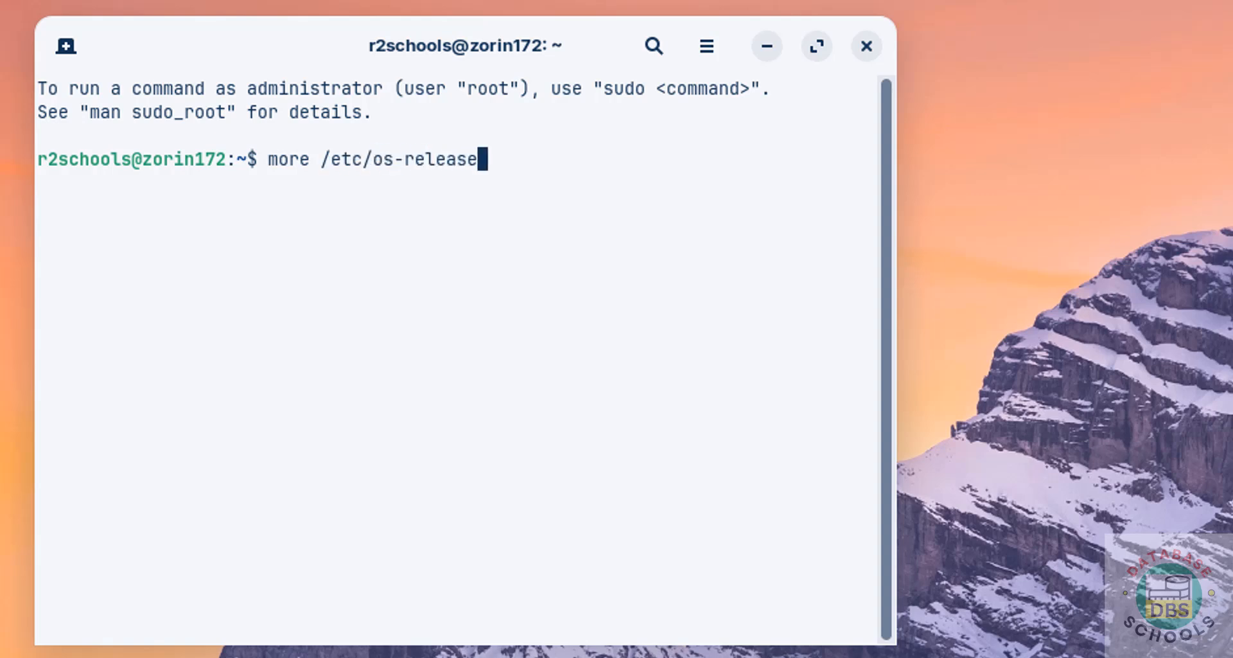
key(Return)
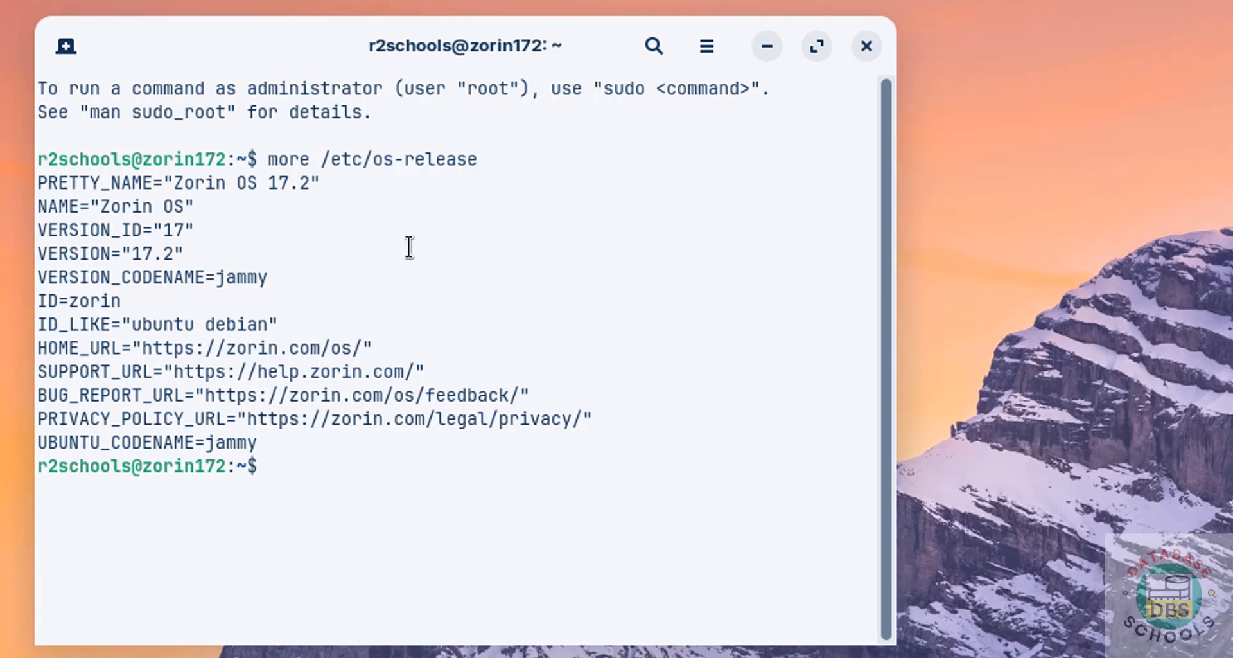
key(ctrl+l)
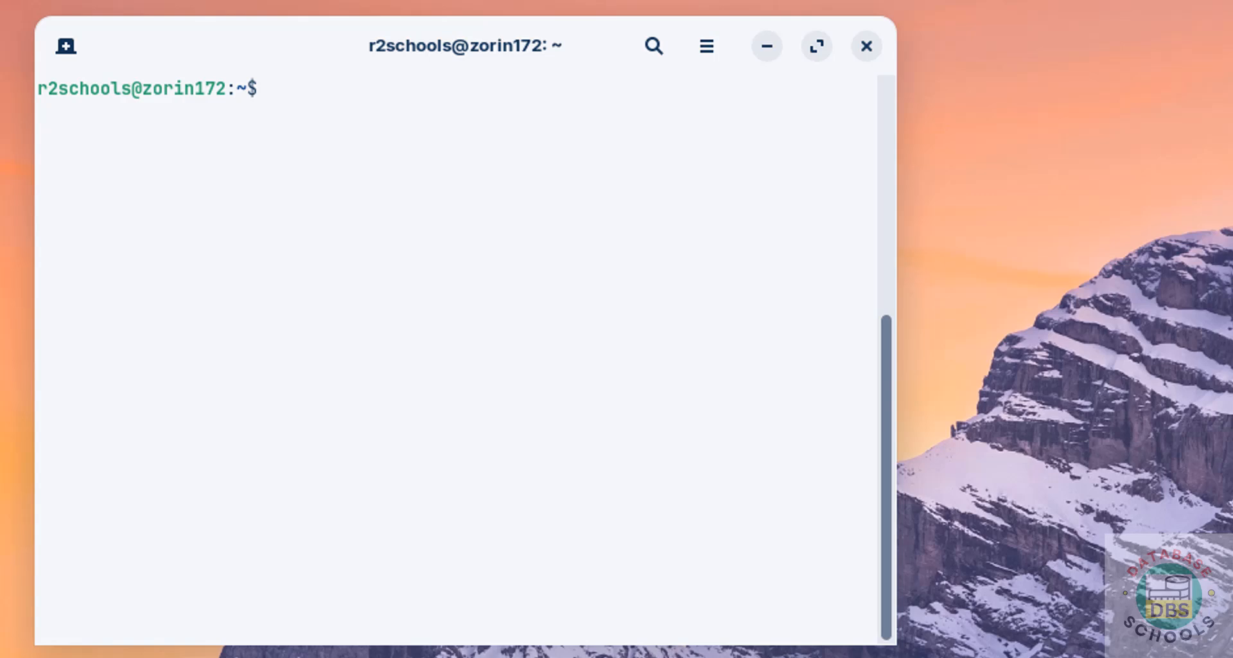
Run 'sudo apt update && sudo ap upgrade', then abort the mistyped command at the password prompt.
text(sudo u)
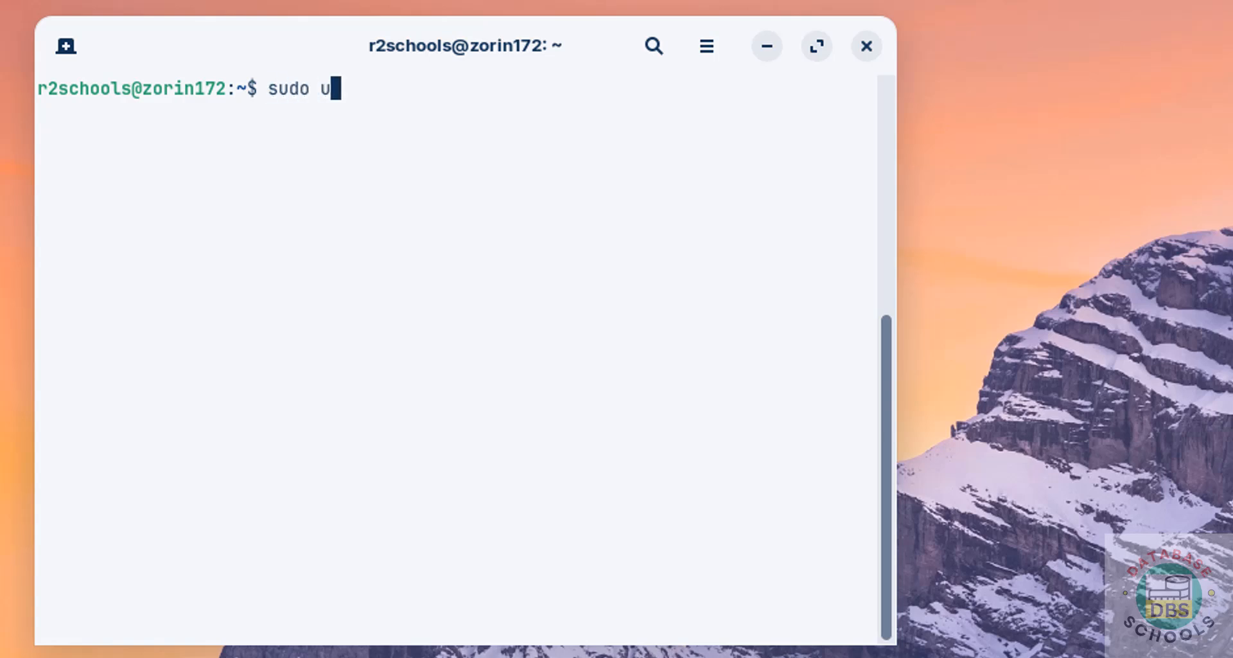
key(BackSpace)
text(apt update )
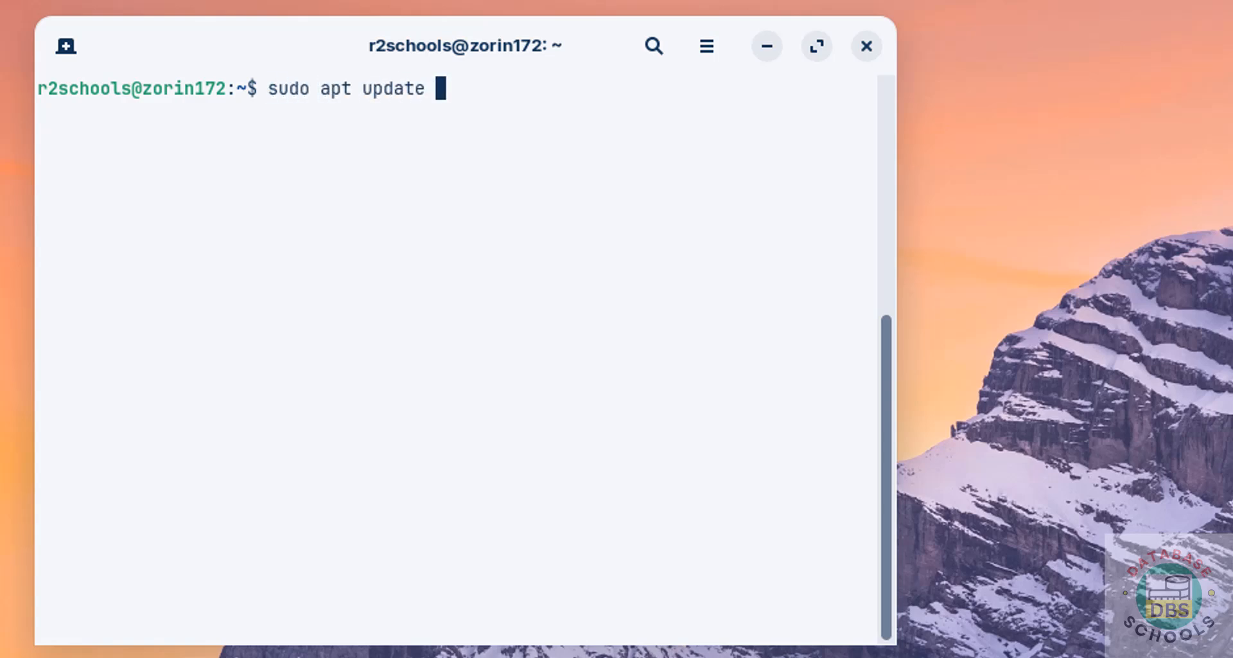
text(&& sudo ap upgrade)
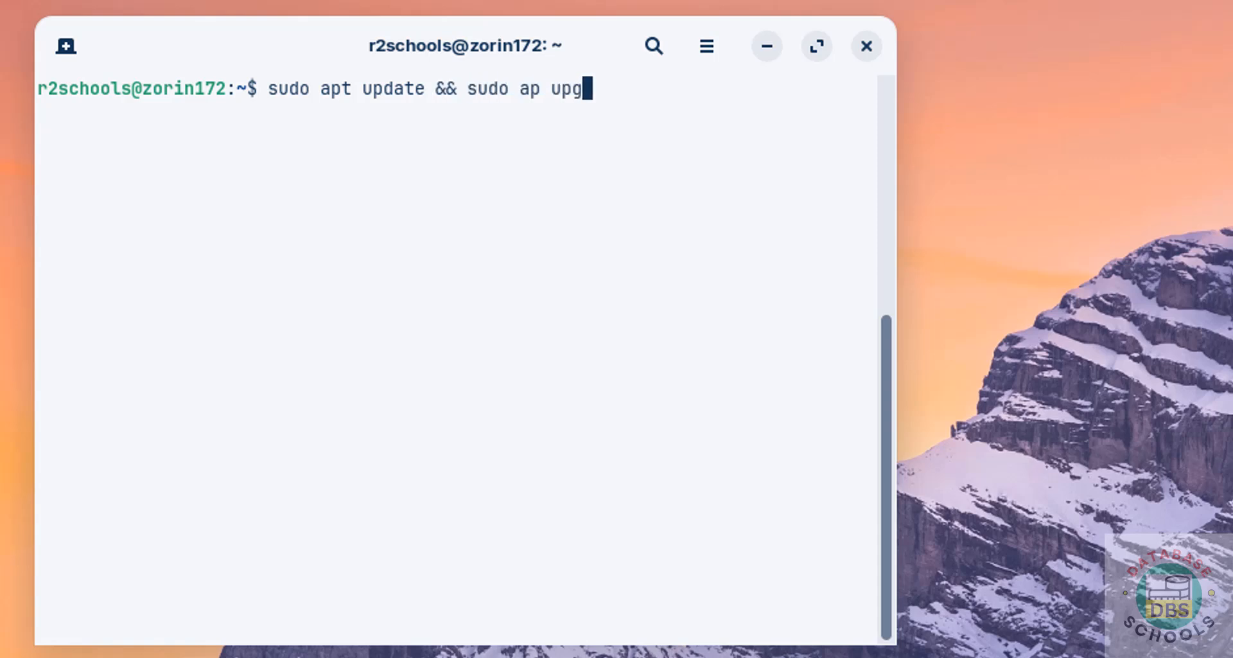
key(Return)
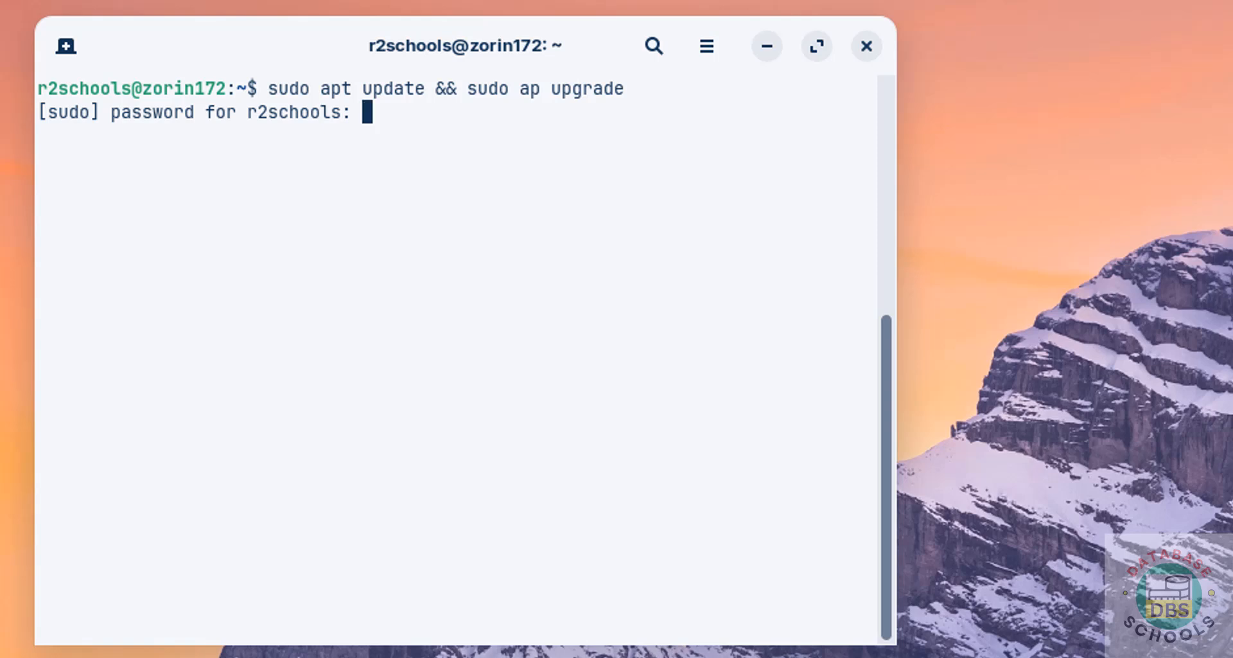
key(Return)
Fix 'ap' to 'apt', rerun with the sudo password, and confirm the upgrade with y.
key(Up)
key(Left)
key(Left)
key(Left)
key(Left)
key(Left)
key(Left)
key(Left)
key(Left)
key(Left)
key(Left)
key(Left)
key(Left)
key(Left)
key(Left)
key(Left)
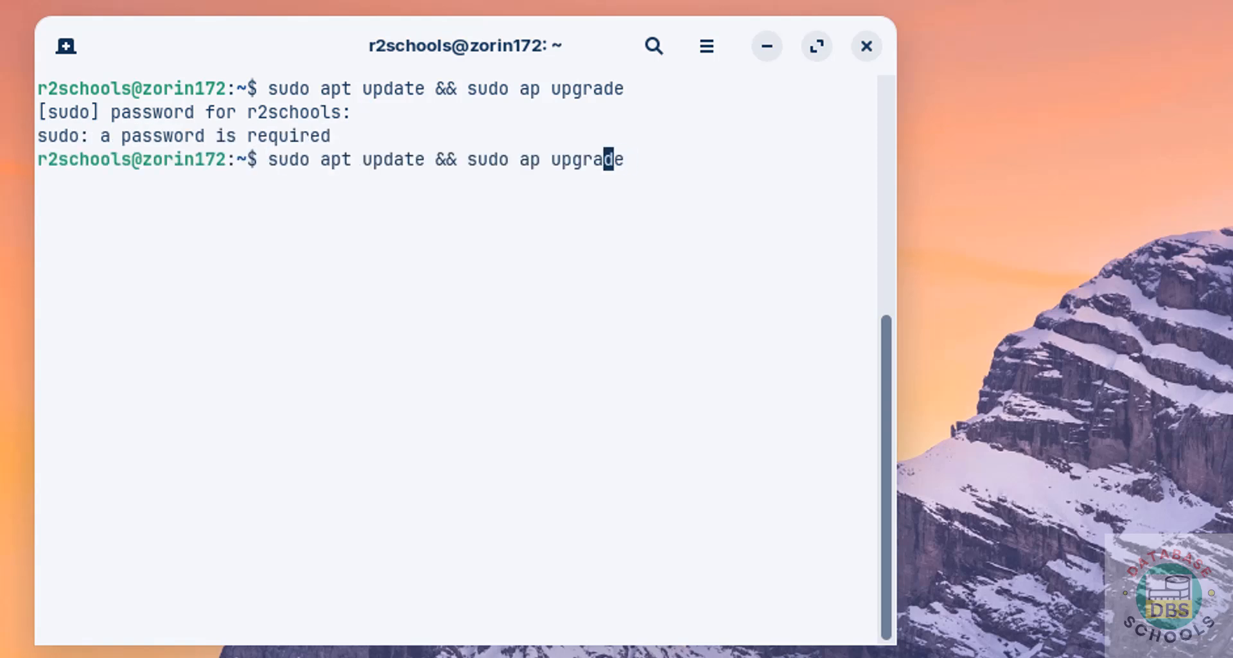
key(Right)
key(Right)
key(Right)
key(Right)
key(Right)
key(Right)
key(Right)
text(t)
key(Return)
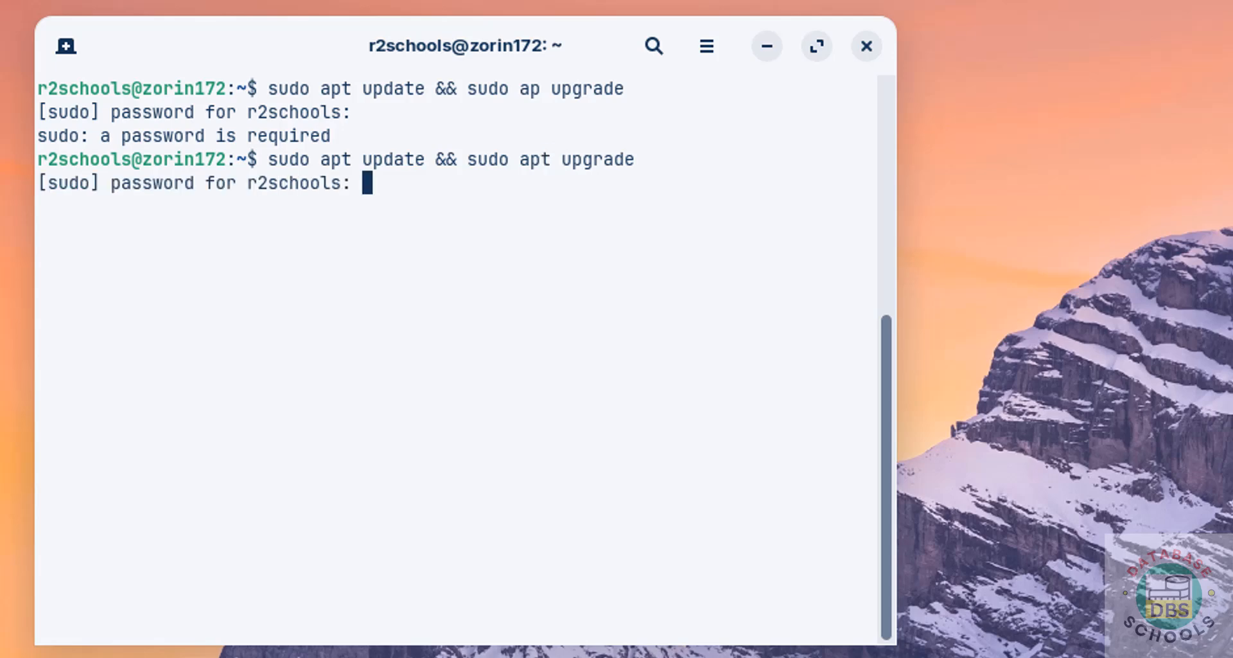
text(********)
key(Return)
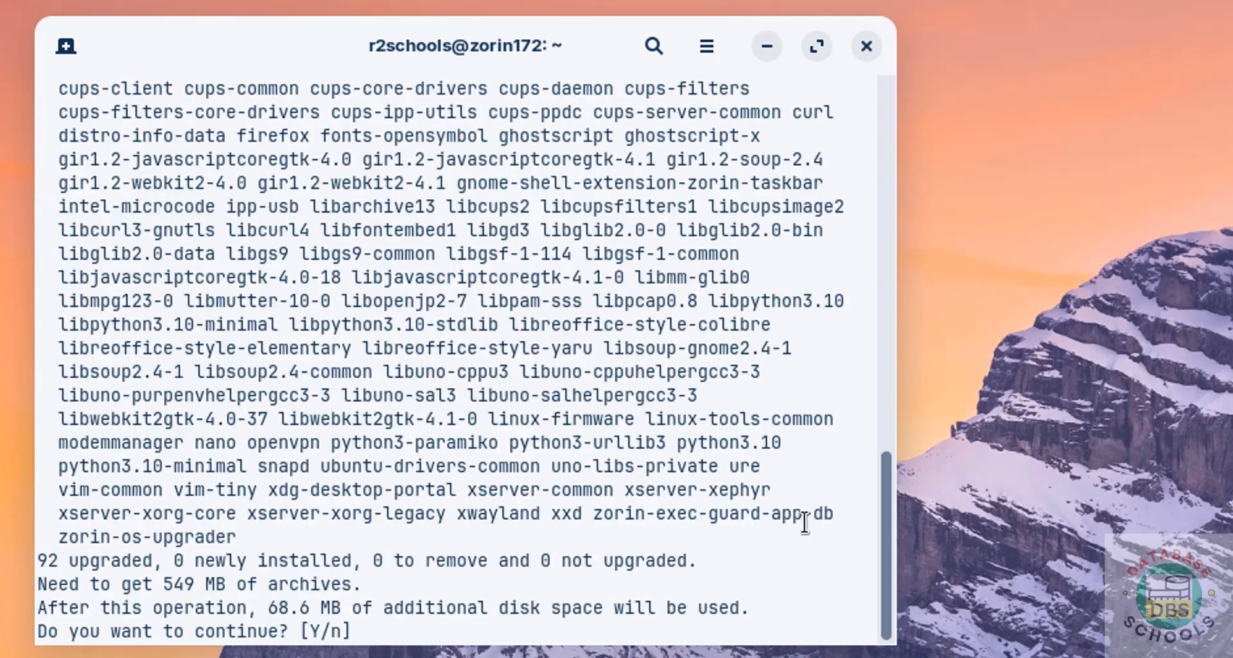
text(y)
key(Return)
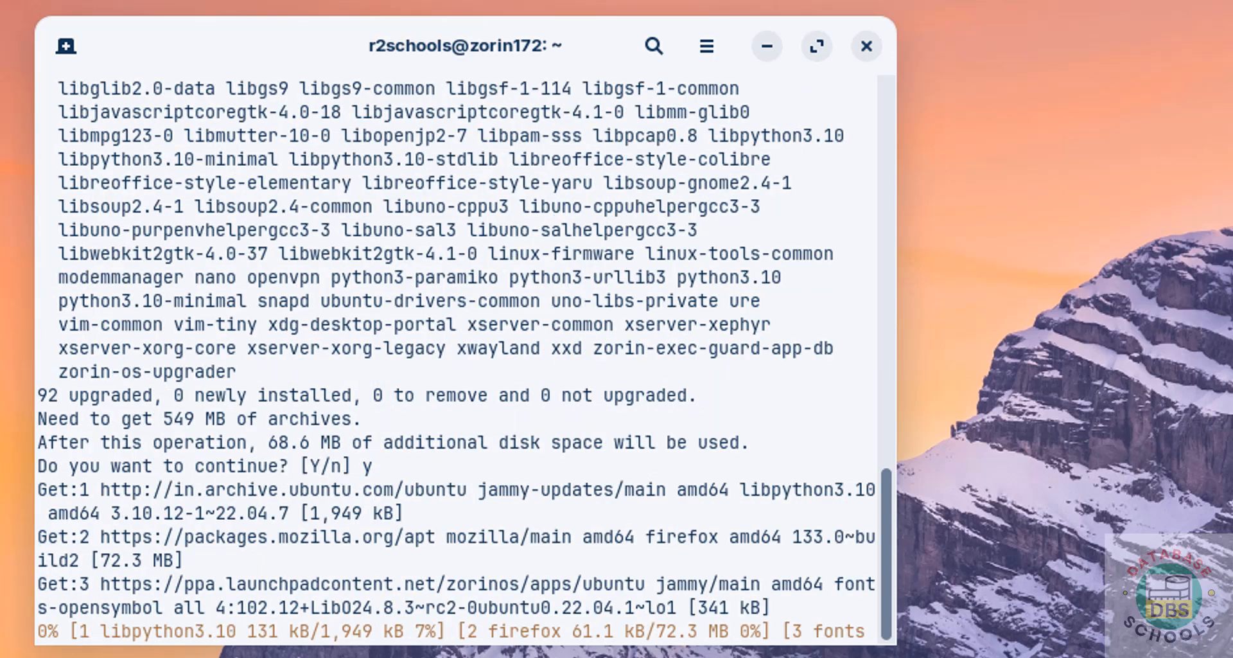